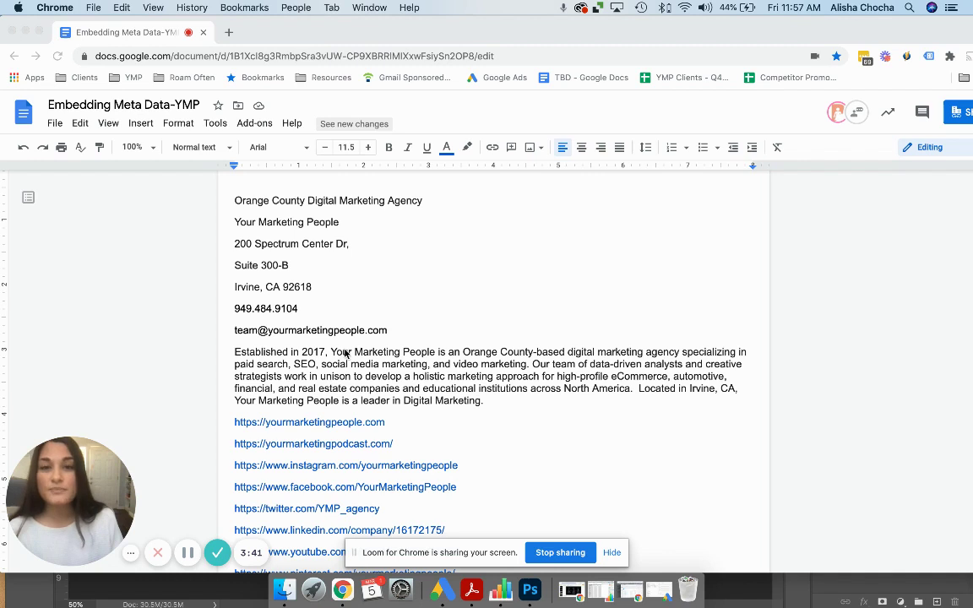
Open File Info from the File menu for shutterstock_776386588.jpg in Photoshop
{"action": "scroll", "coordinate": [346, 363], "scroll_direction": "down", "scroll_amount": 3}
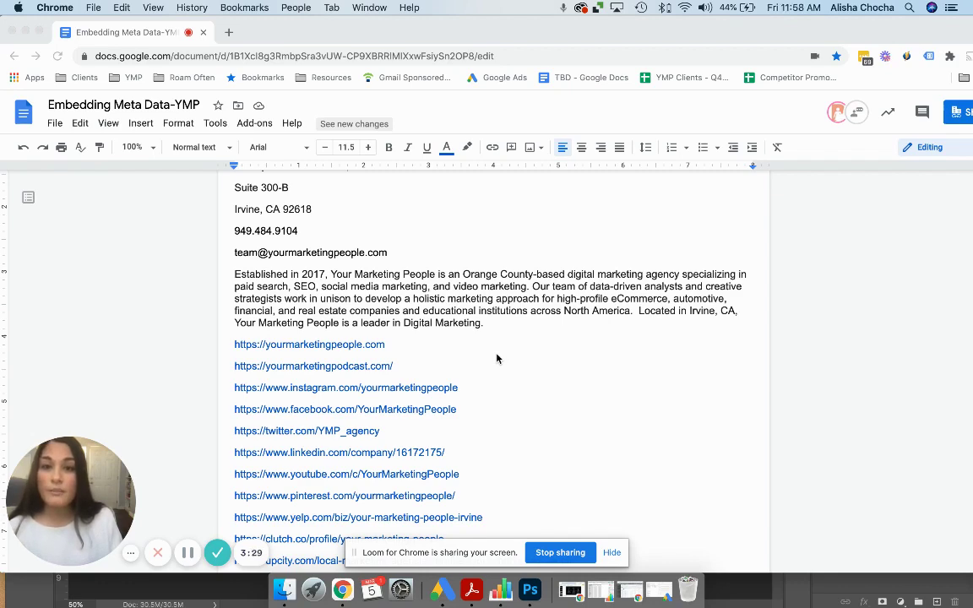
{"action": "scroll", "coordinate": [497, 359], "scroll_direction": "up", "scroll_amount": 3}
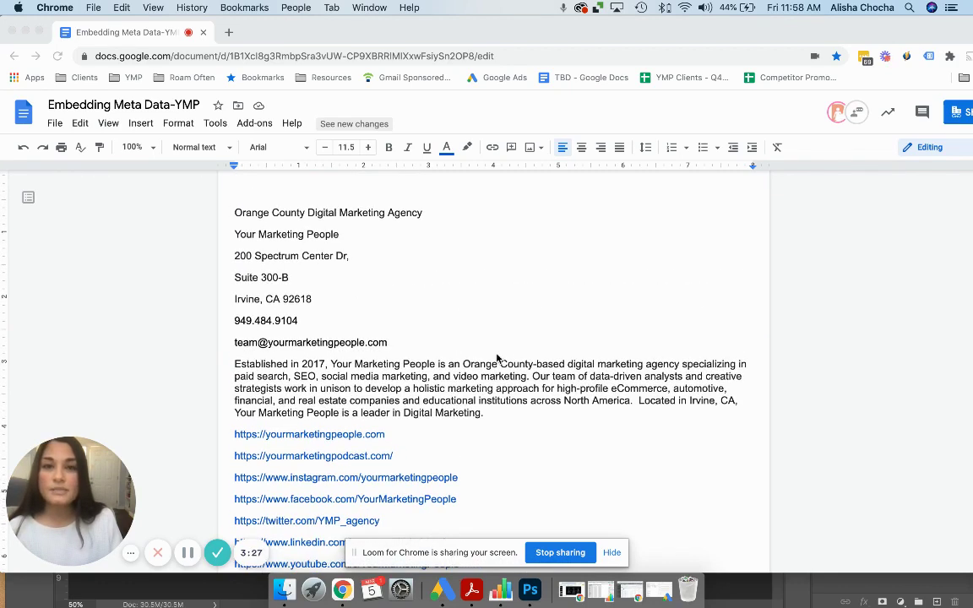
{"action": "scroll", "coordinate": [496, 359], "scroll_direction": "down", "scroll_amount": 1}
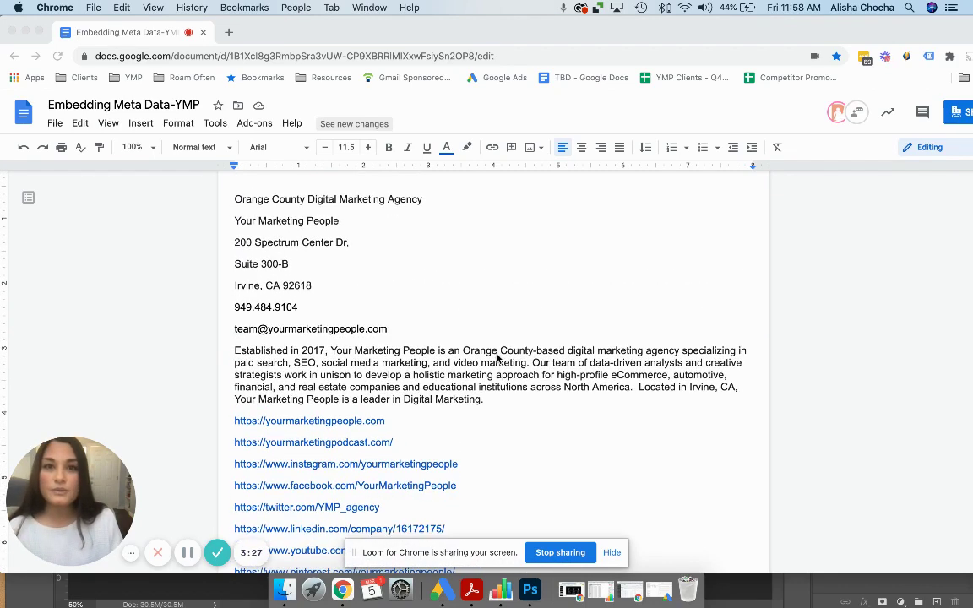
{"action": "left_click", "coordinate": [214, 594]}
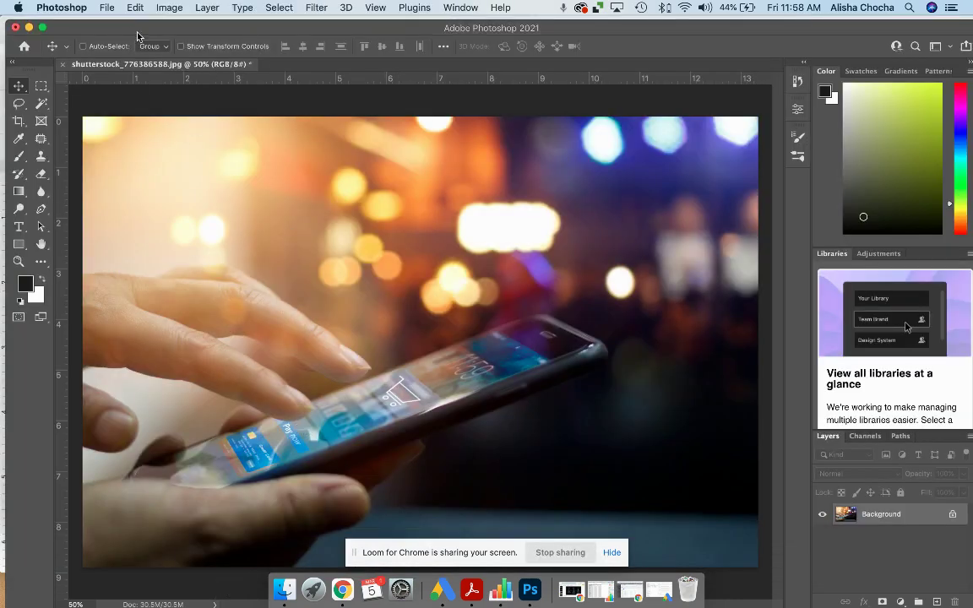
{"action": "left_click", "coordinate": [108, 9]}
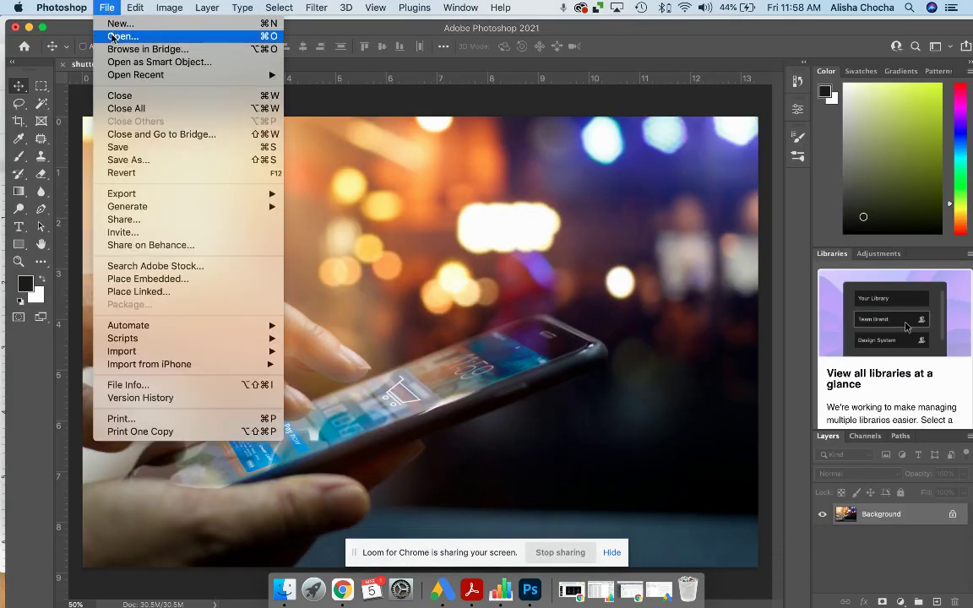
{"action": "left_click", "coordinate": [105, 8]}
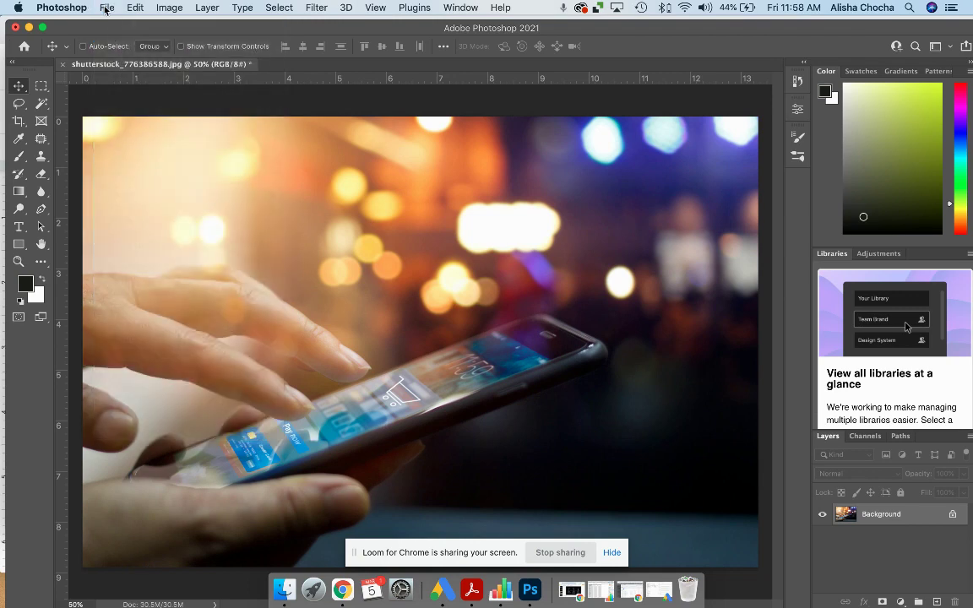
{"action": "left_click", "coordinate": [106, 8]}
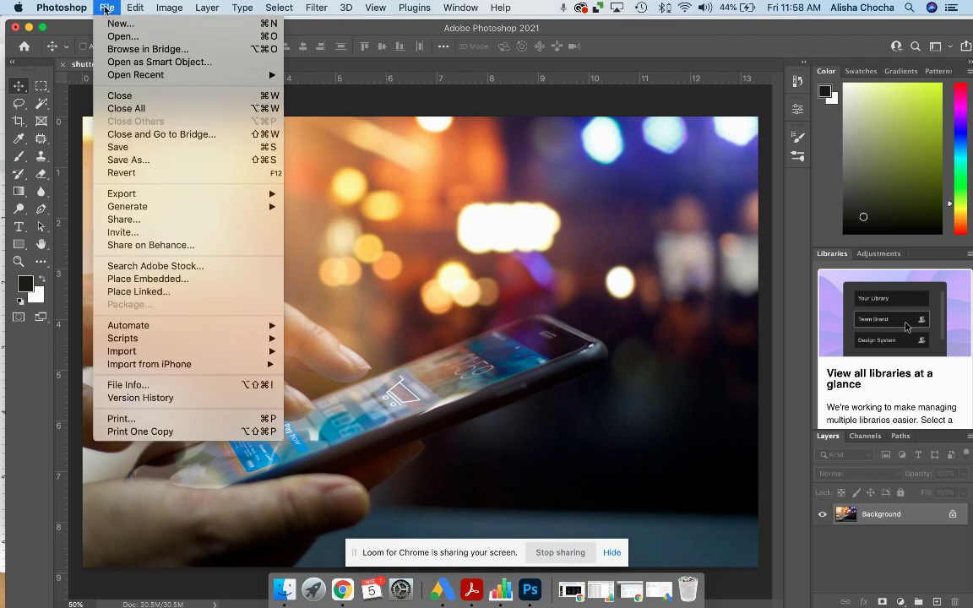
{"action": "left_click", "coordinate": [155, 388]}
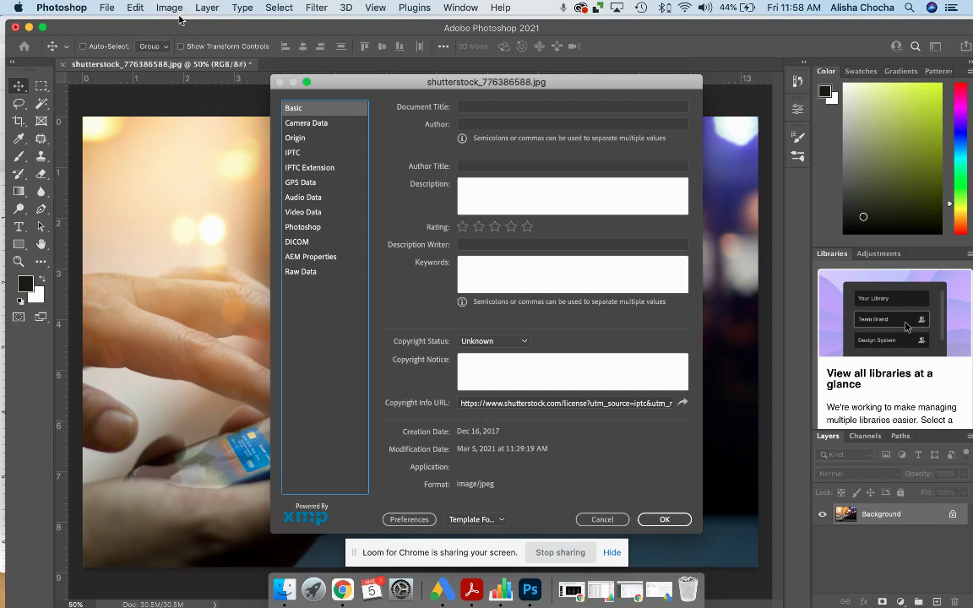
Set the document title to 'eCommerce Movile Marketing - Orange County Digital Marketing Agency'
{"action": "key", "text": "super+Tab"}
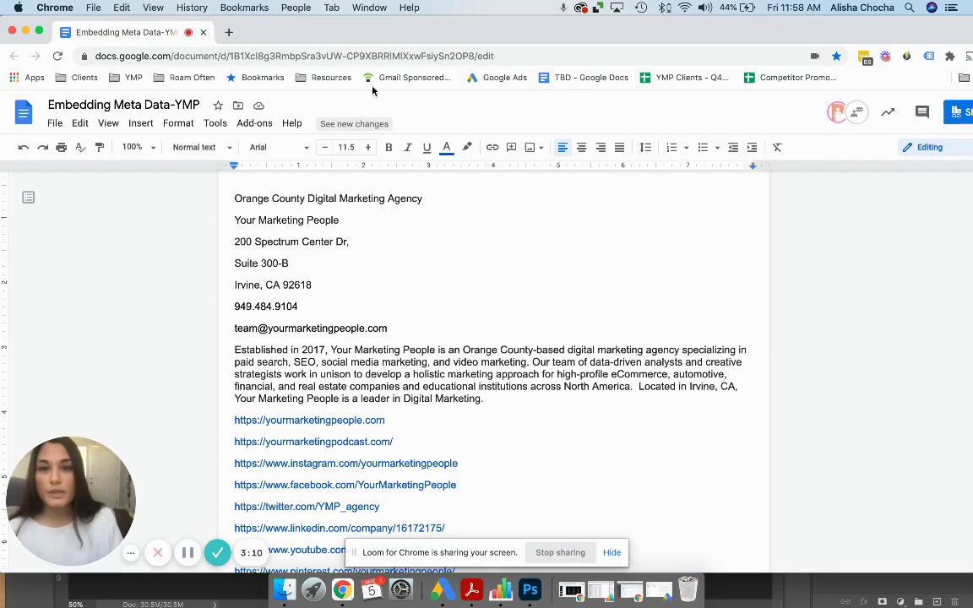
{"action": "triple_click", "coordinate": [281, 196]}
{"action": "key", "text": "super+c"}
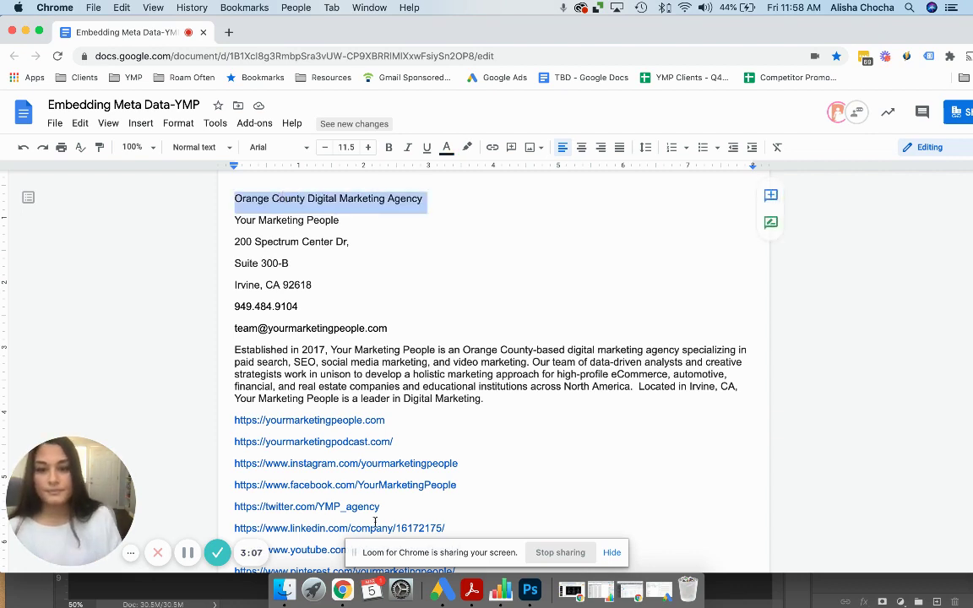
{"action": "key", "text": "super+Tab"}
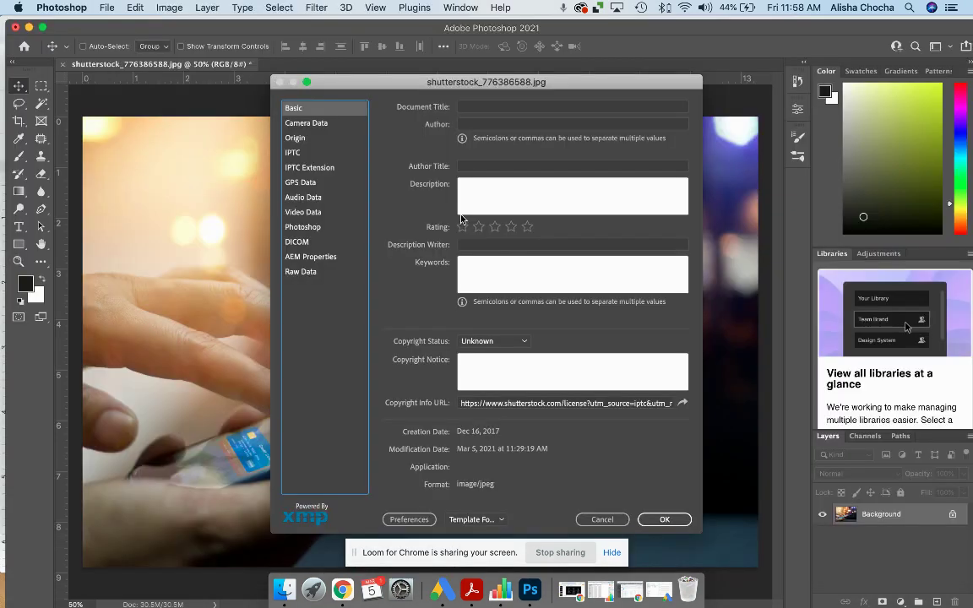
{"action": "left_click", "coordinate": [509, 106]}
{"action": "key", "text": "super+v"}
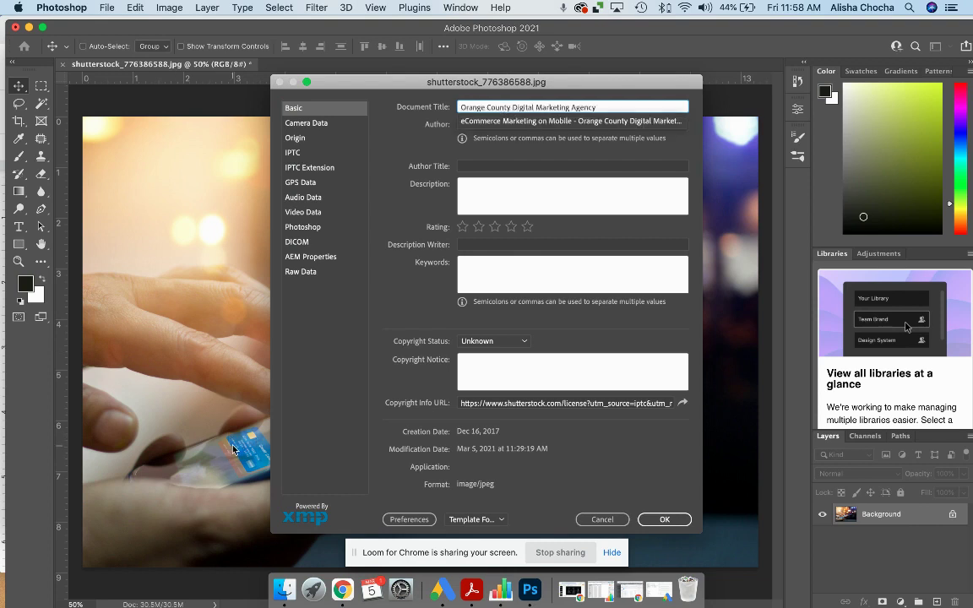
{"action": "left_click", "coordinate": [460, 105]}
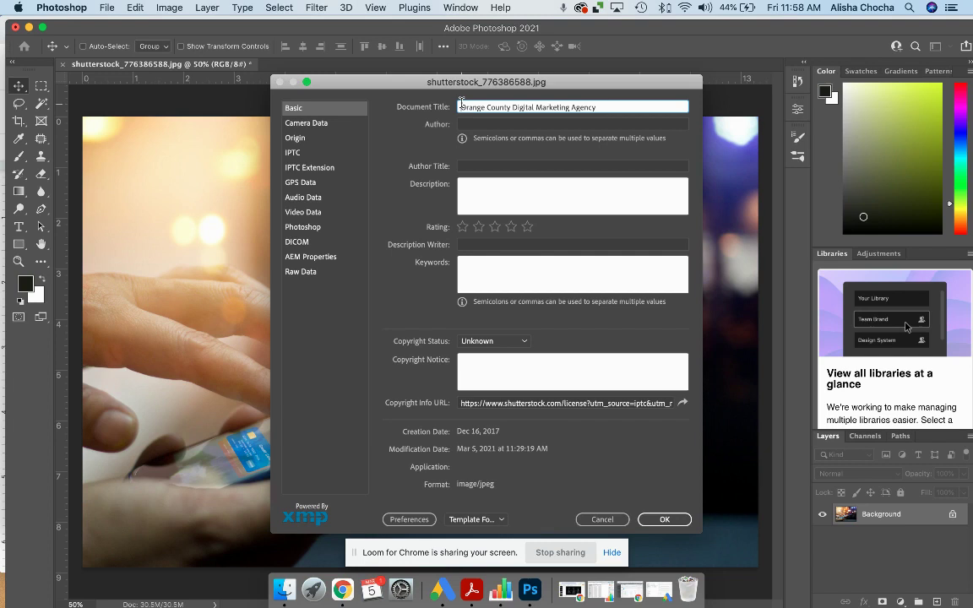
{"action": "type", "text": "eCommerce"}
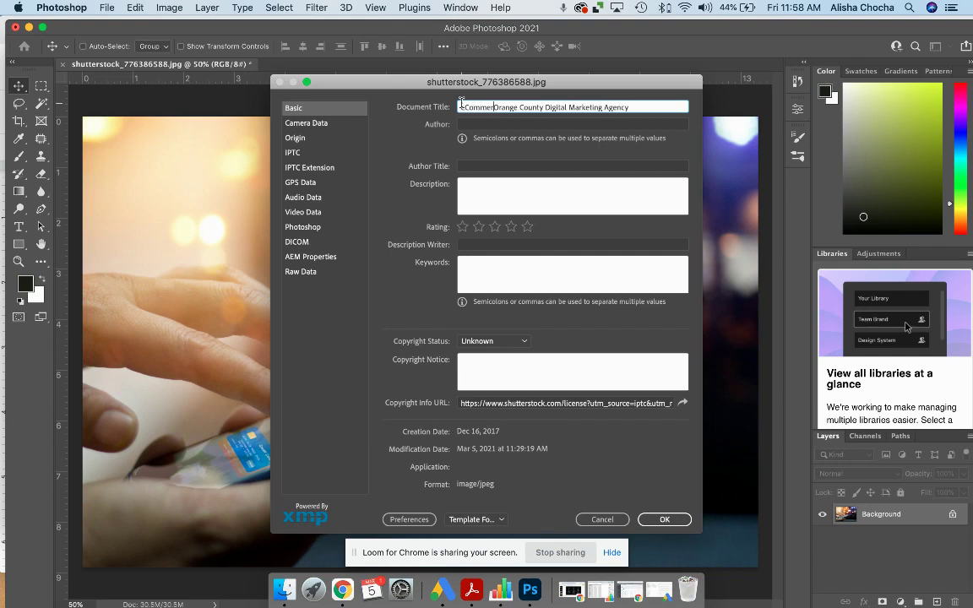
{"action": "type", "text": " Mov"}
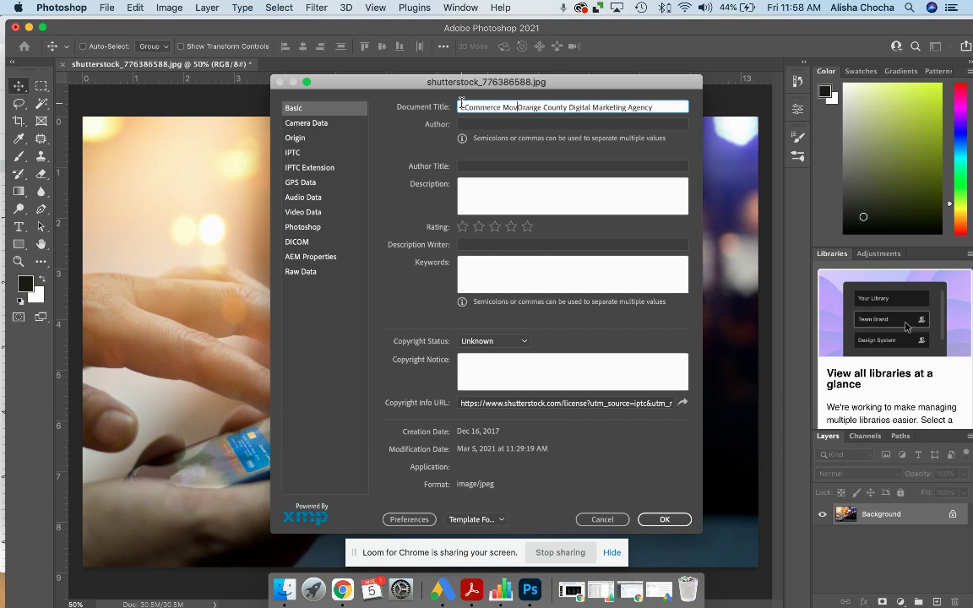
{"action": "type", "text": "ile Marketing "}
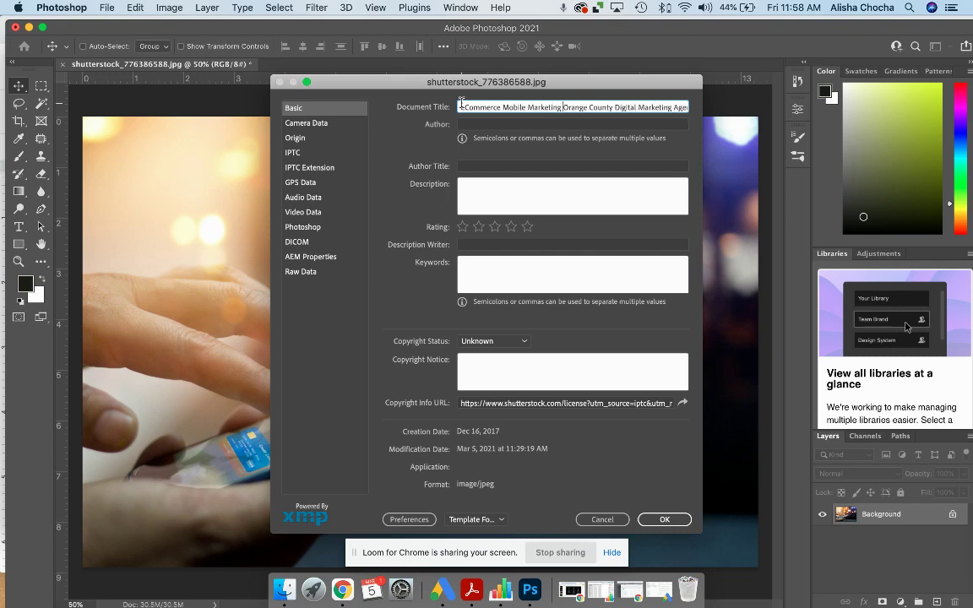
{"action": "type", "text": "-"}
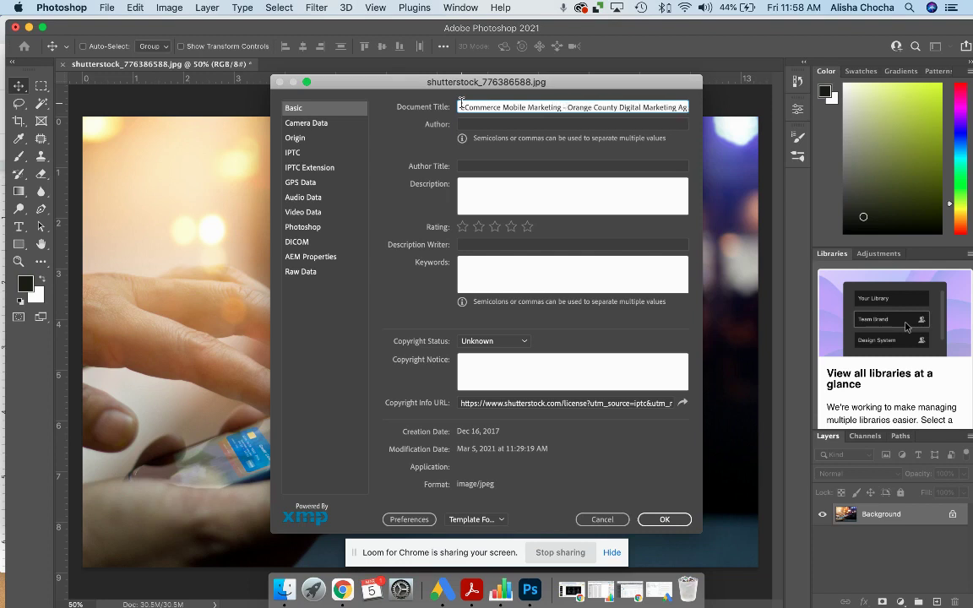
Copy that title into the Author Title and Description Writer fields
{"action": "double_click", "coordinate": [508, 108]}
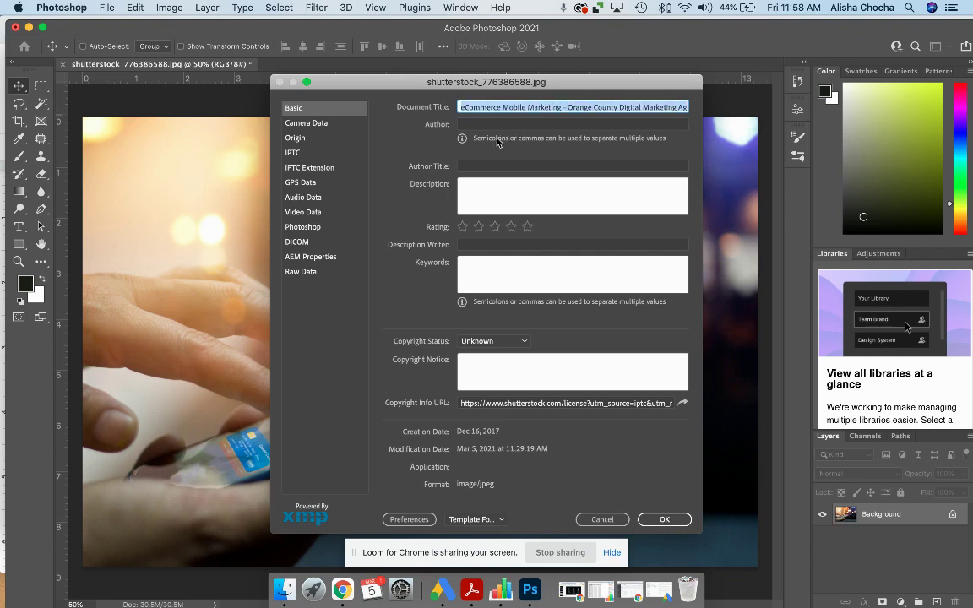
{"action": "left_click", "coordinate": [478, 168]}
{"action": "type", "text": "eCommerce Mobile Marketing - Orange County Digital Marketing Agency"}
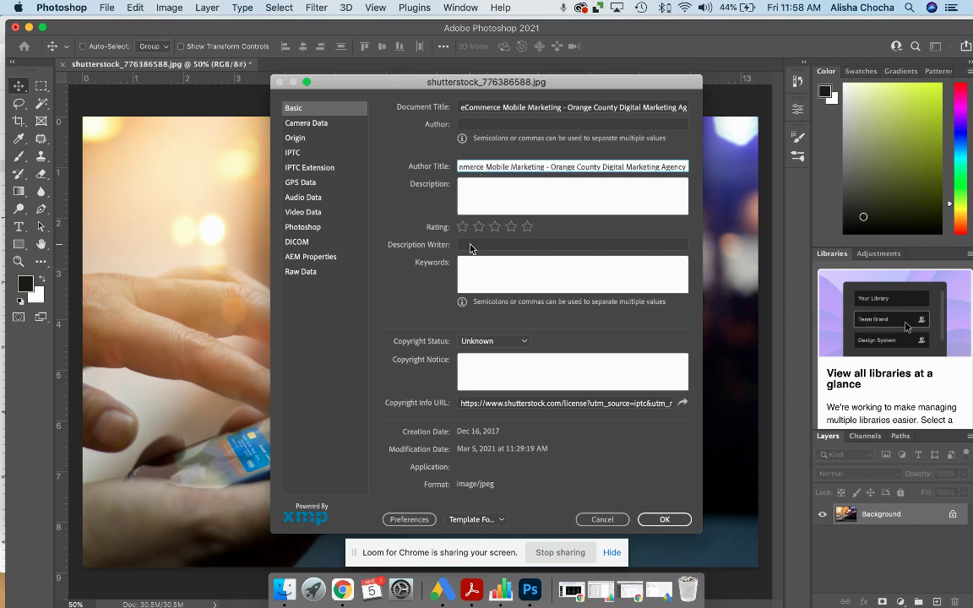
{"action": "left_click", "coordinate": [470, 245]}
{"action": "type", "text": "eCommerce Mobile Marketing - Orange County Digital Marketing Agency"}
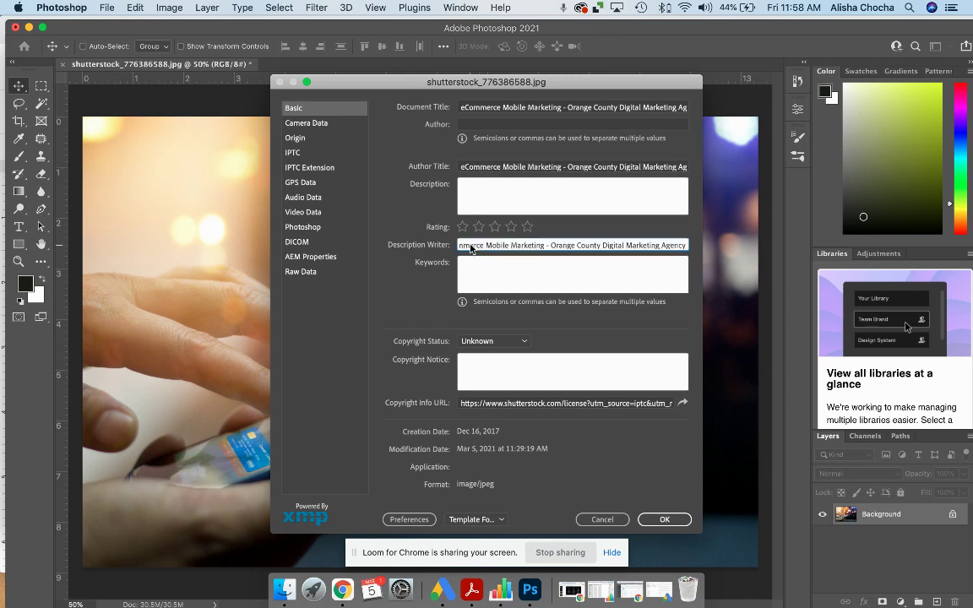
Set the author to Your Marketing People
{"action": "left_click", "coordinate": [477, 125]}
{"action": "type", "text": "Your"}
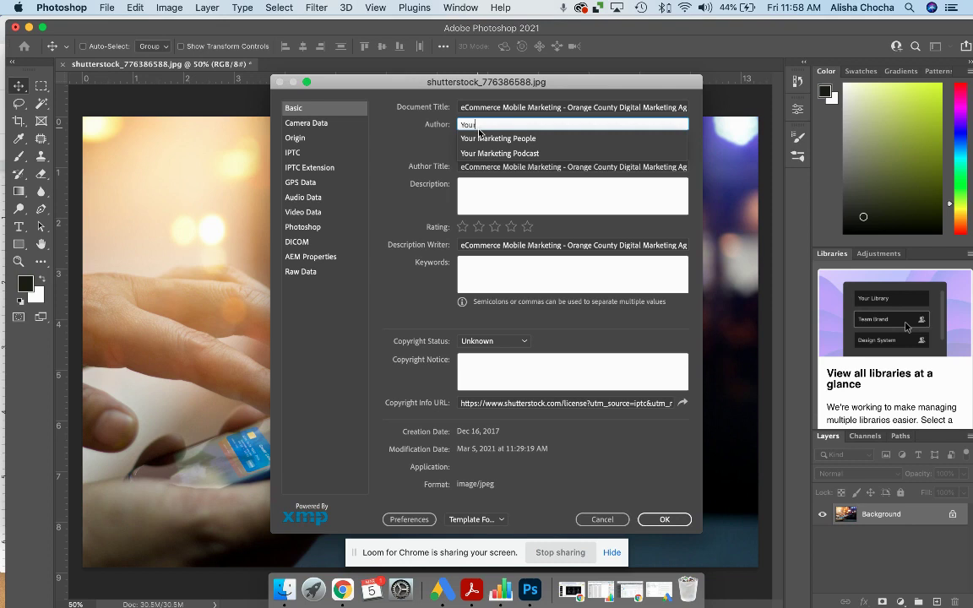
{"action": "left_click", "coordinate": [482, 138]}
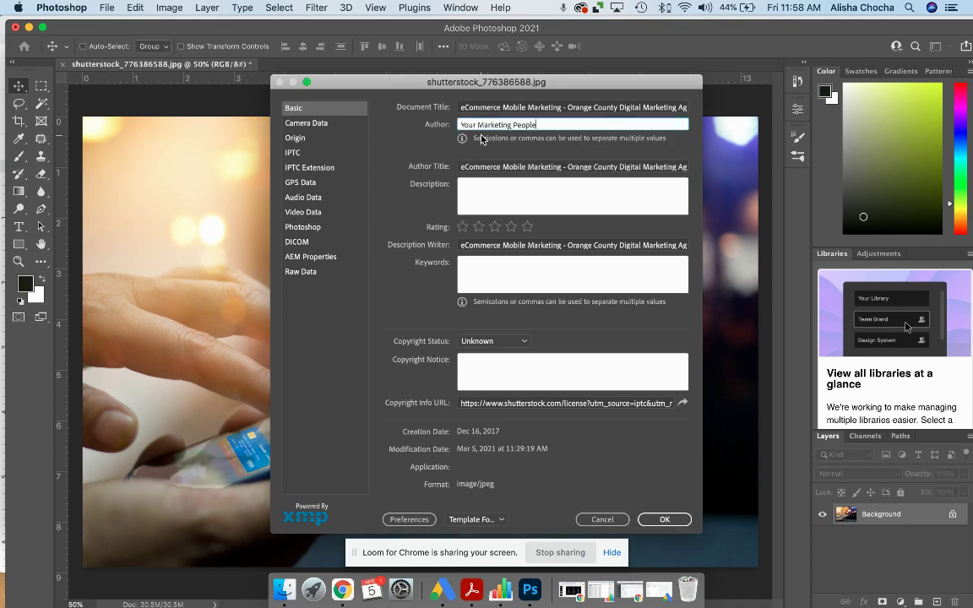
{"action": "left_click", "coordinate": [486, 186]}
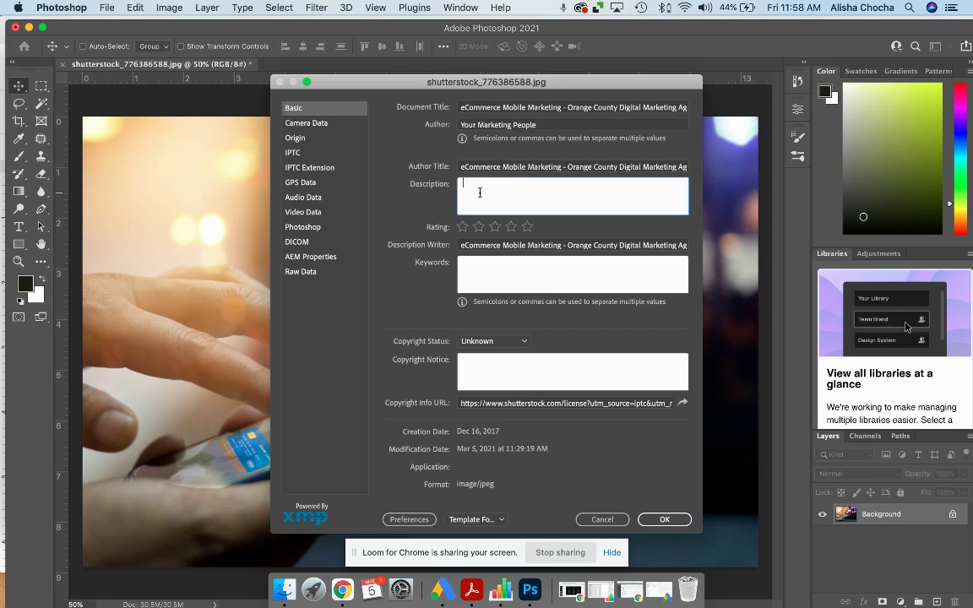
Paste the agency's contact details and web links from the doc into Description
{"action": "left_click", "coordinate": [338, 559]}
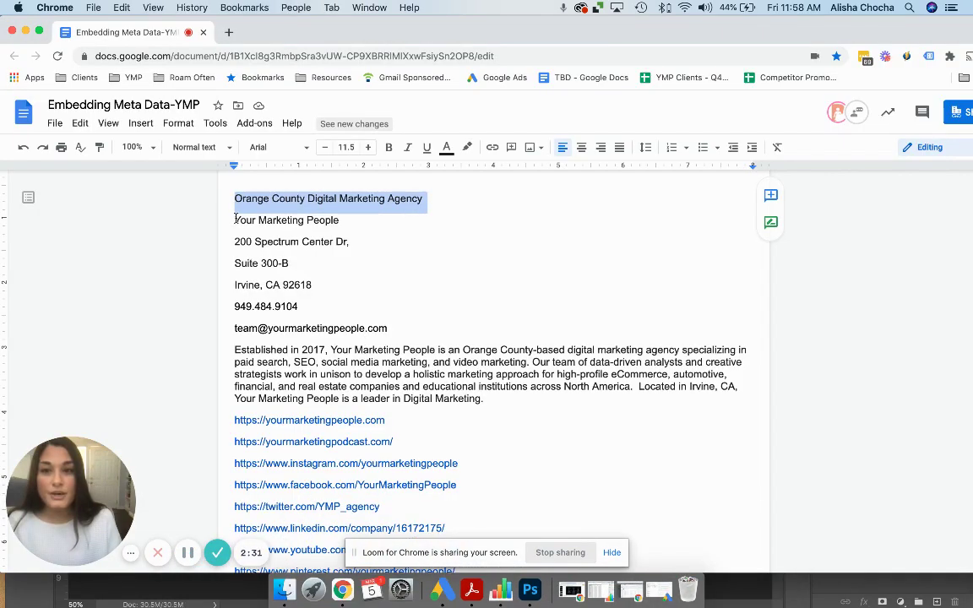
{"action": "left_click_drag", "start_coordinate": [239, 219], "coordinate": [412, 326]}
{"action": "scroll", "coordinate": [414, 326], "scroll_direction": "down", "scroll_amount": 1}
{"action": "scroll", "coordinate": [414, 325], "scroll_direction": "down", "scroll_amount": 6}
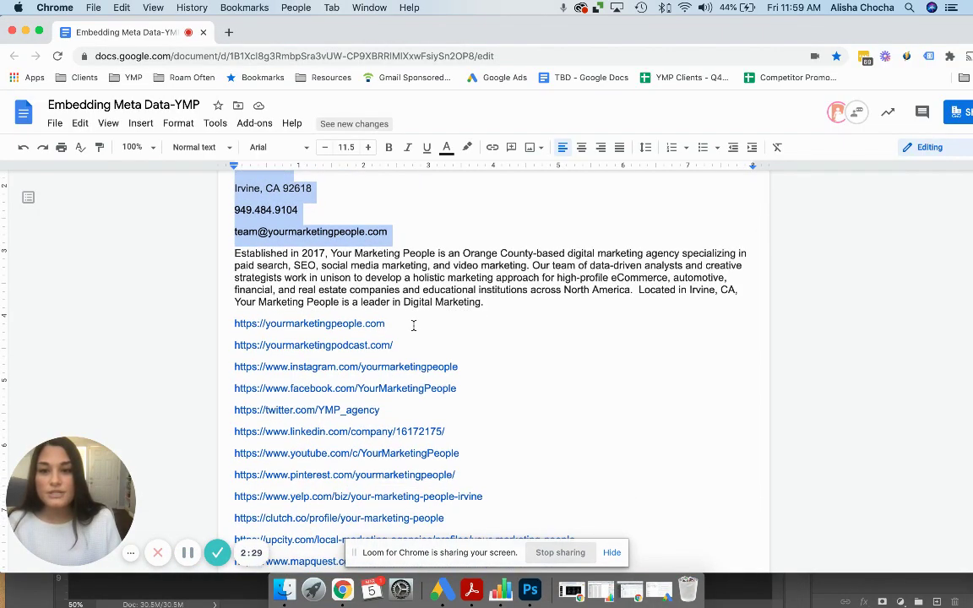
{"action": "left_click", "coordinate": [597, 478], "text": "shift"}
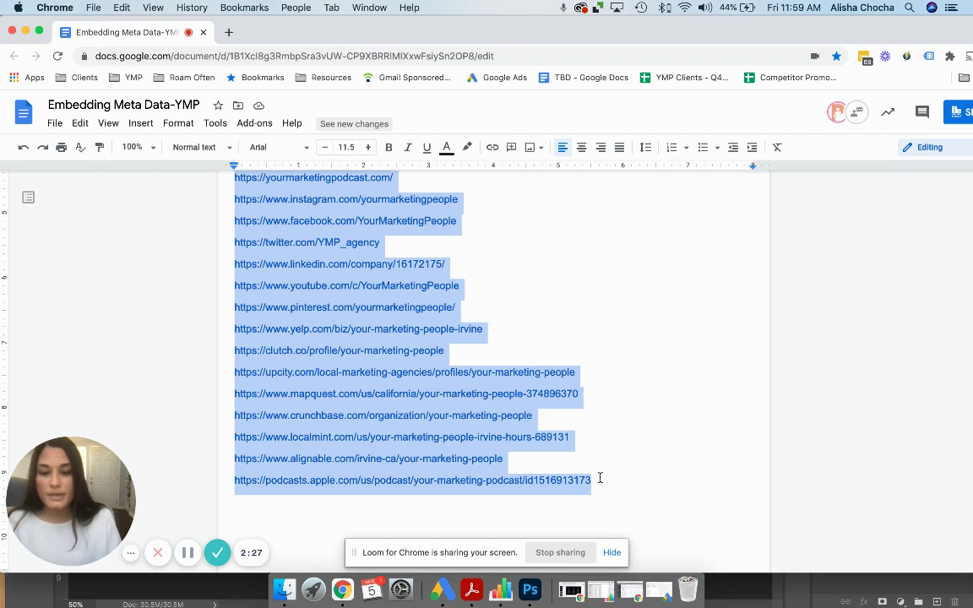
{"action": "key", "text": "super+c"}
{"action": "left_click", "coordinate": [737, 595]}
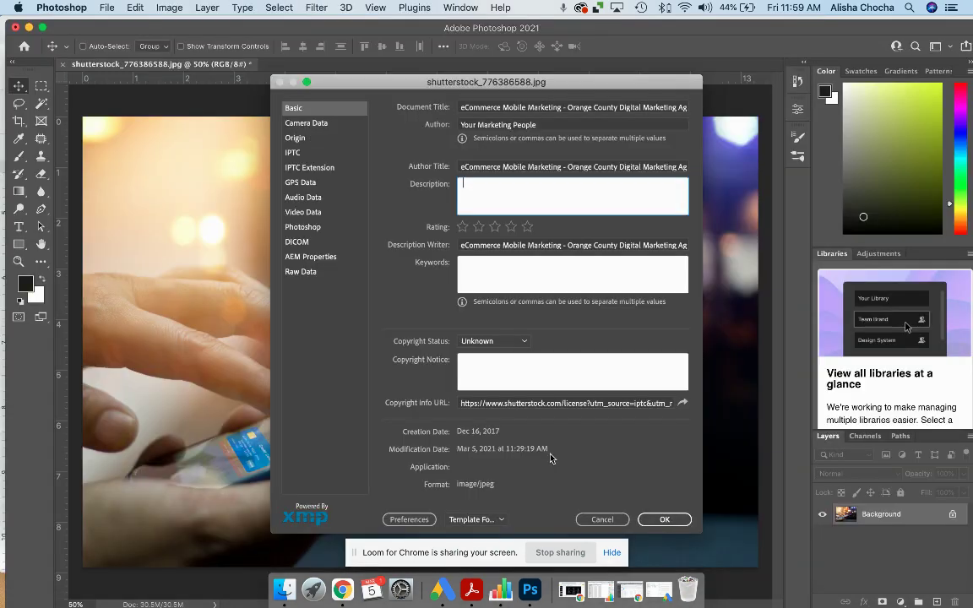
{"action": "left_click", "coordinate": [471, 188]}
{"action": "key", "text": "super+v"}
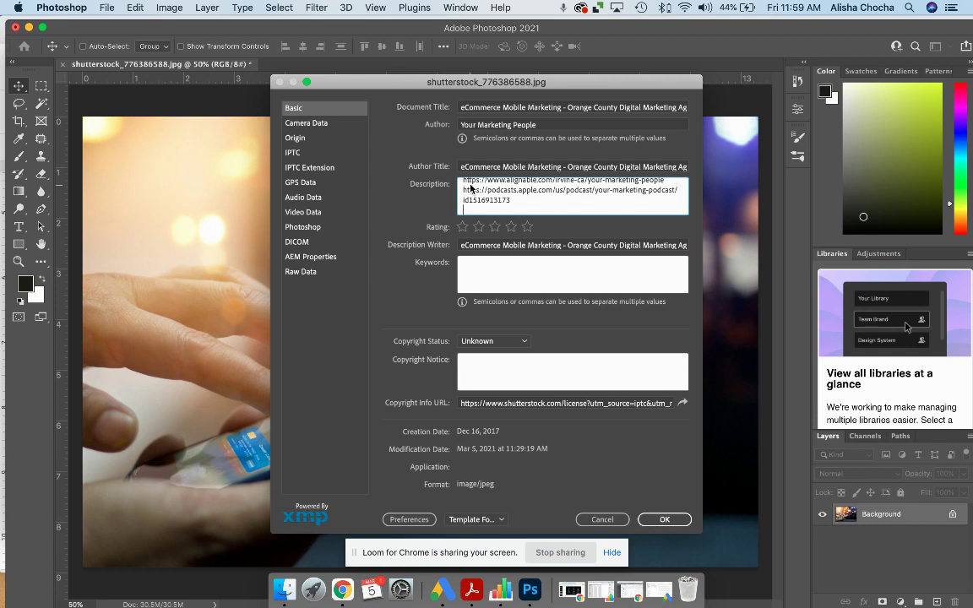
Rate five stars, add keywords eCommerce mobile marketing and orange county digital marketing agency, then save
{"action": "left_click", "coordinate": [528, 227]}
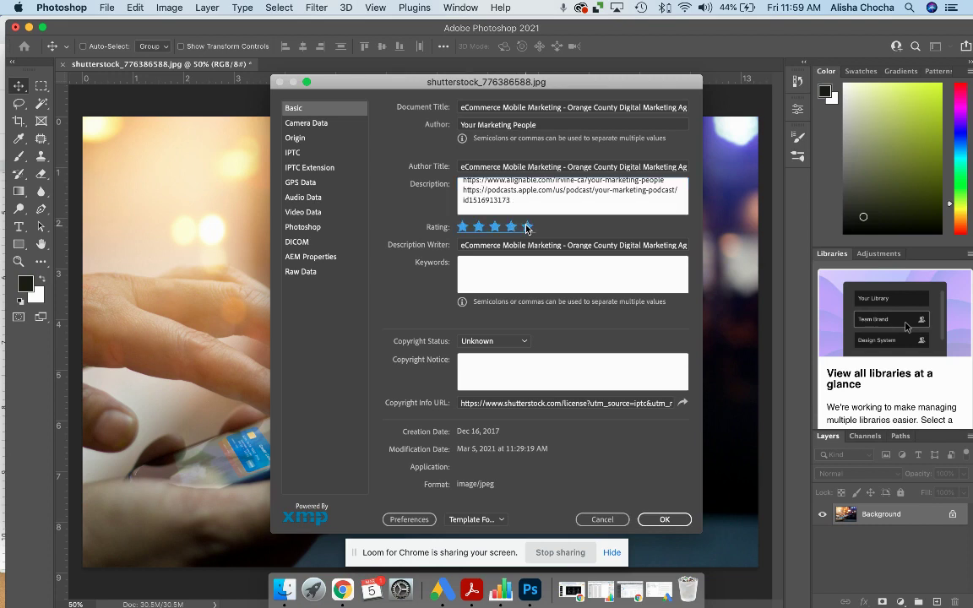
{"action": "left_click", "coordinate": [491, 267]}
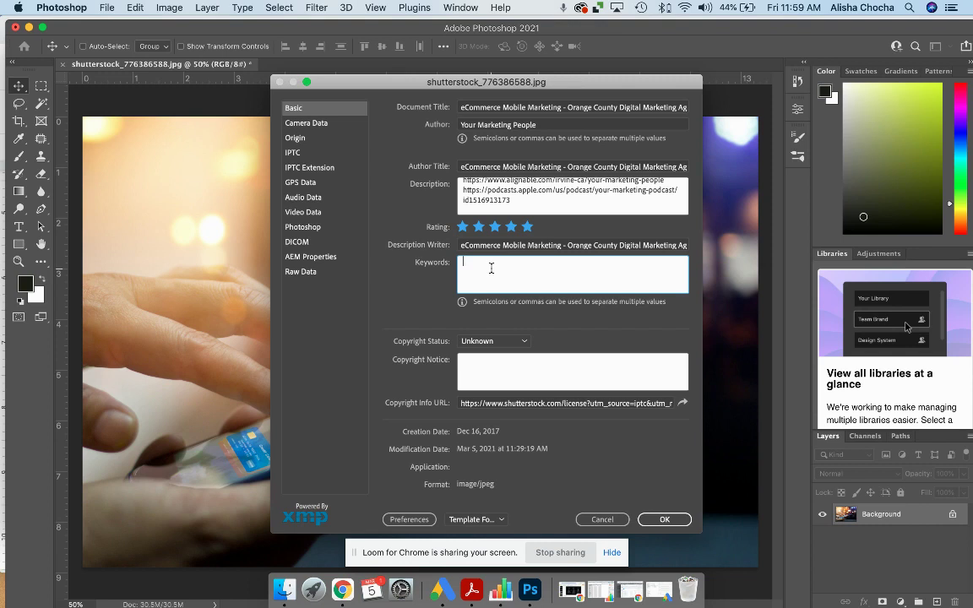
{"action": "type", "text": "eC"}
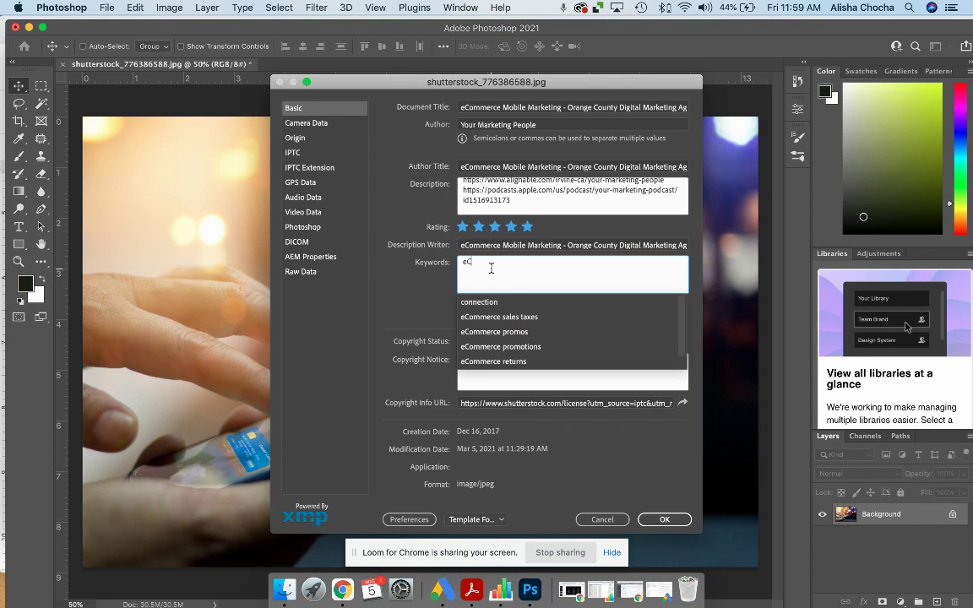
{"action": "type", "text": "ommerce mobile"}
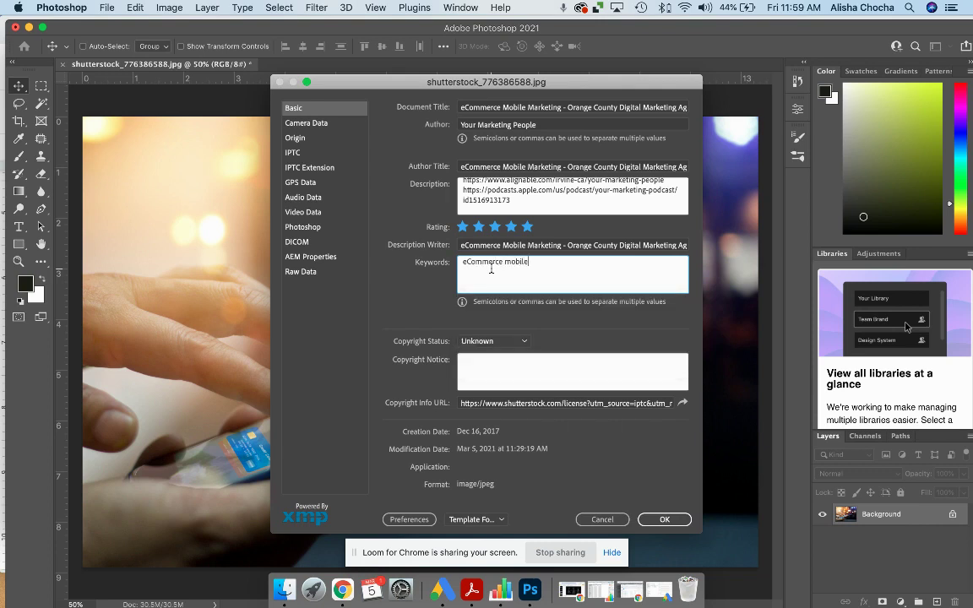
{"action": "type", "text": " marketing, or"}
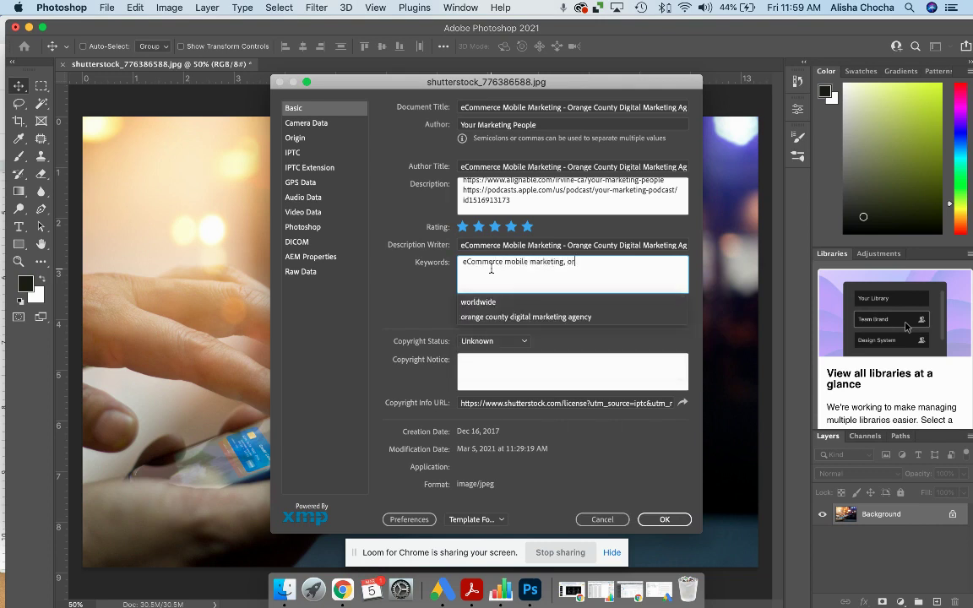
{"action": "type", "text": "ange count"}
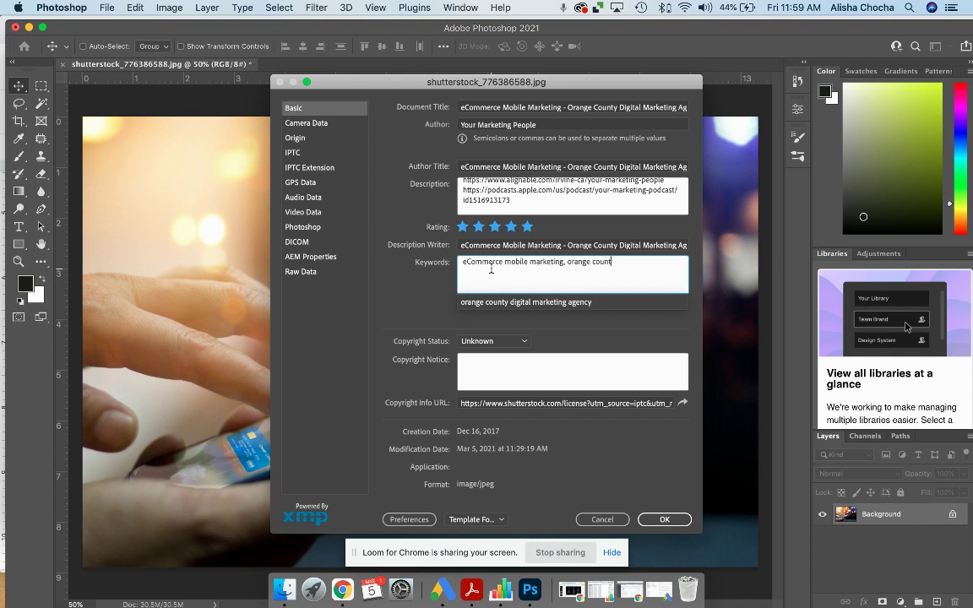
{"action": "type", "text": "y digital marketing agency;"}
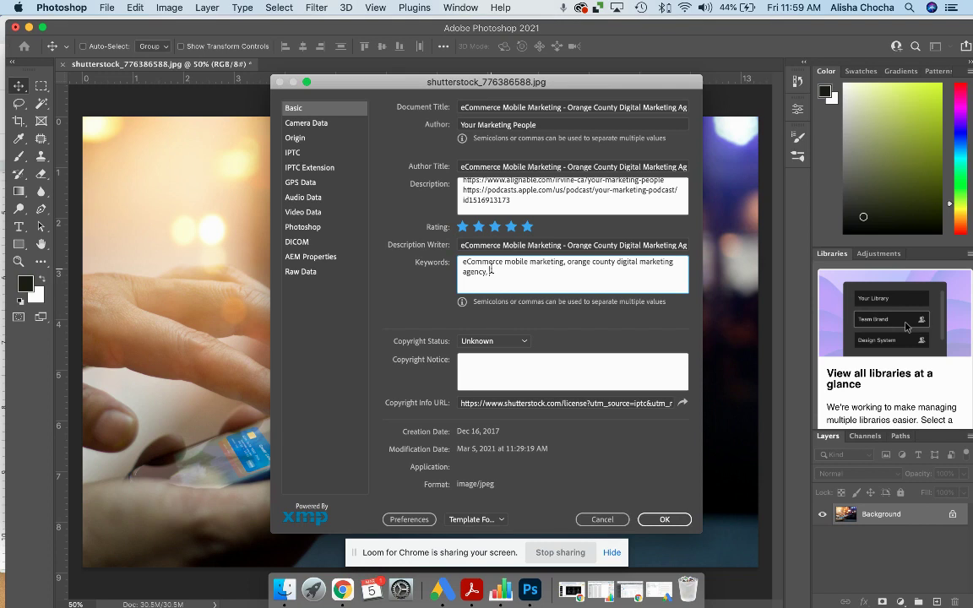
{"action": "type", "text": " digital ma"}
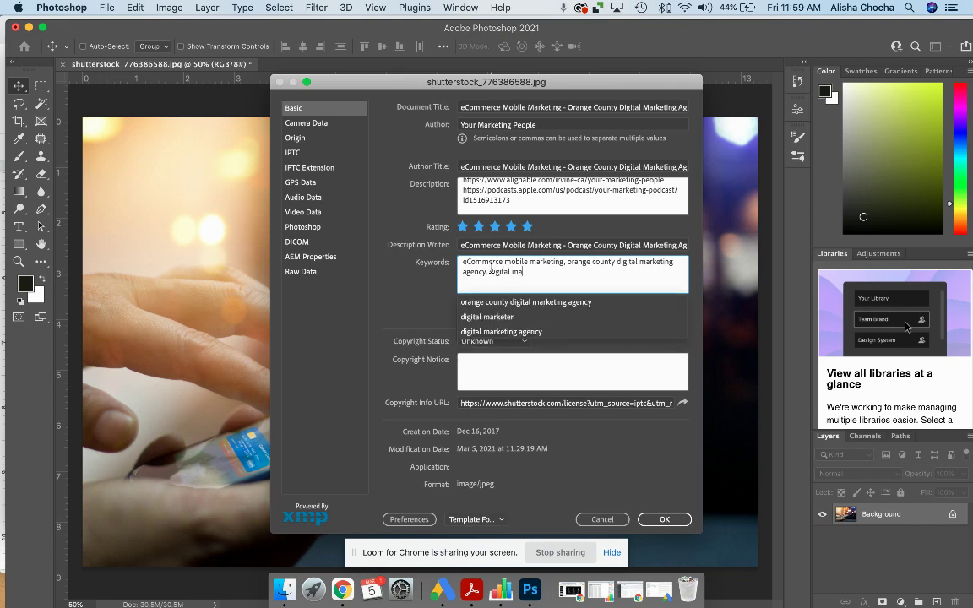
{"action": "type", "text": "rketing"}
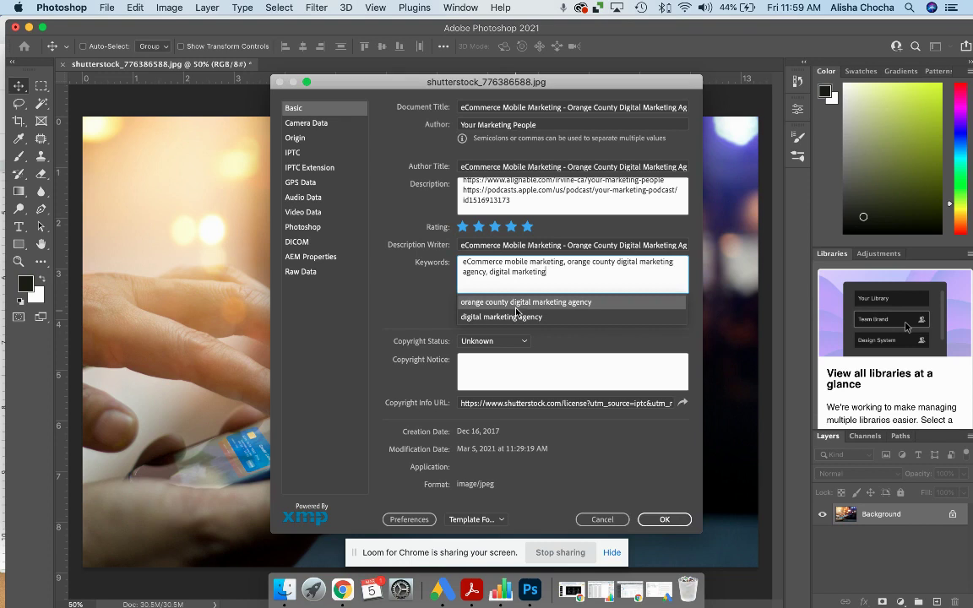
{"action": "left_click", "coordinate": [515, 303]}
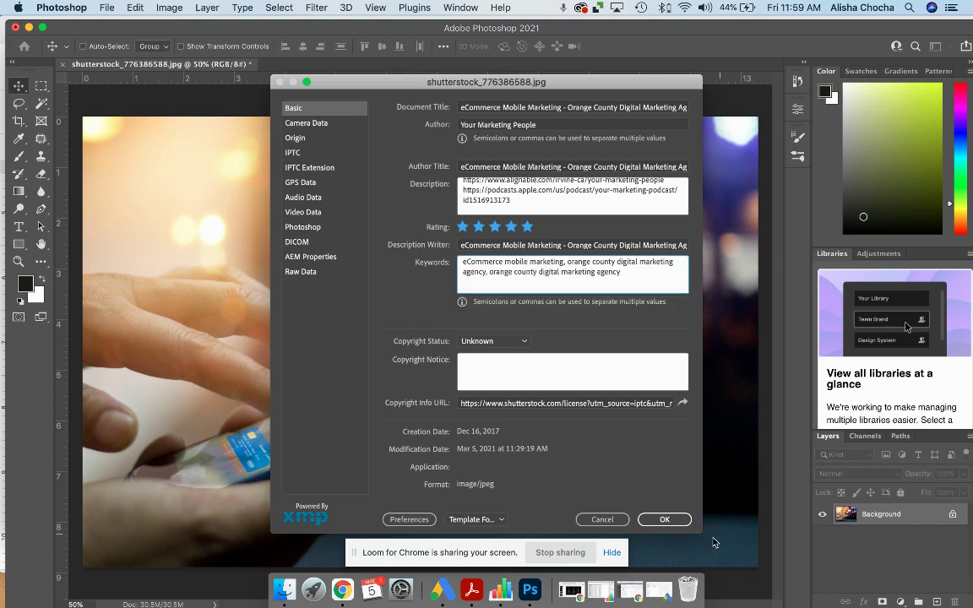
{"action": "left_click", "coordinate": [667, 520]}
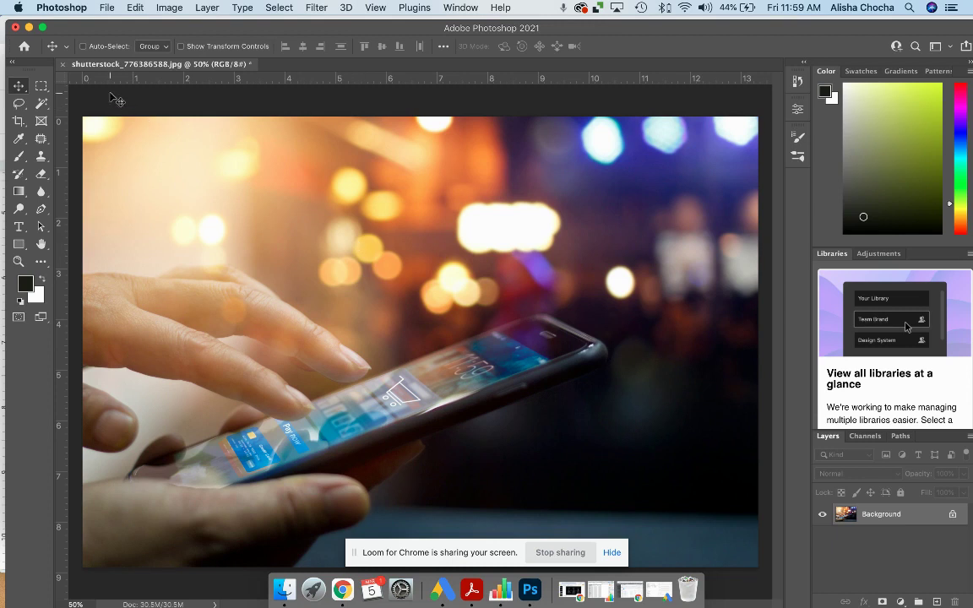
{"action": "left_click", "coordinate": [168, 9]}
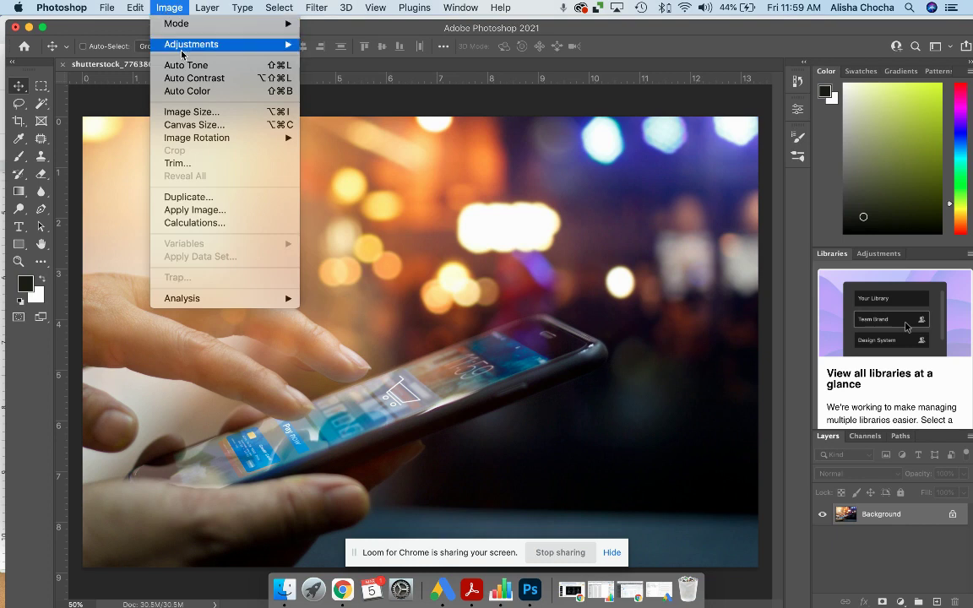
{"action": "key", "text": "Escape"}
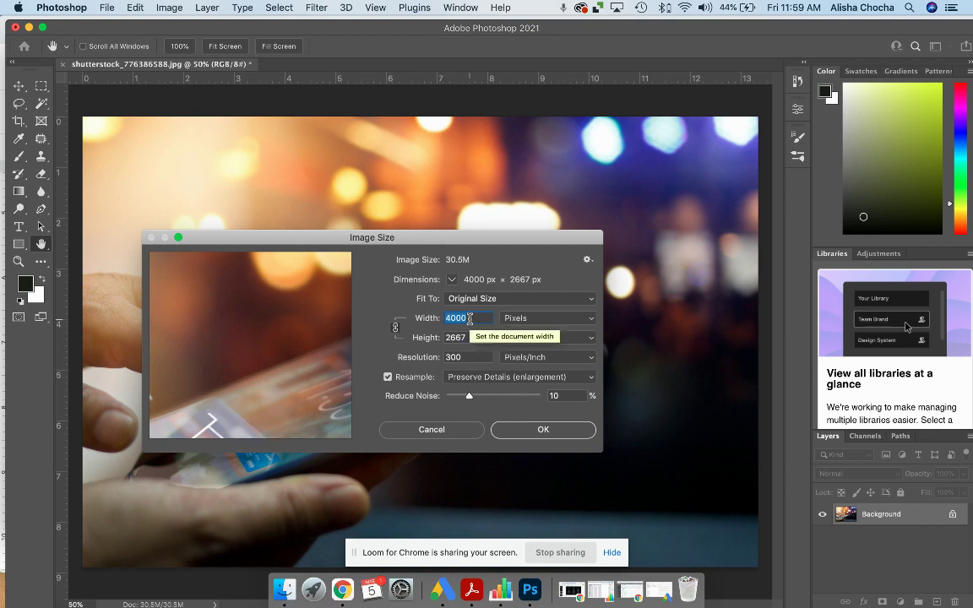
Set the width to 600 px with linked proportions, making the photo 600 × 400
{"action": "type", "text": "600"}
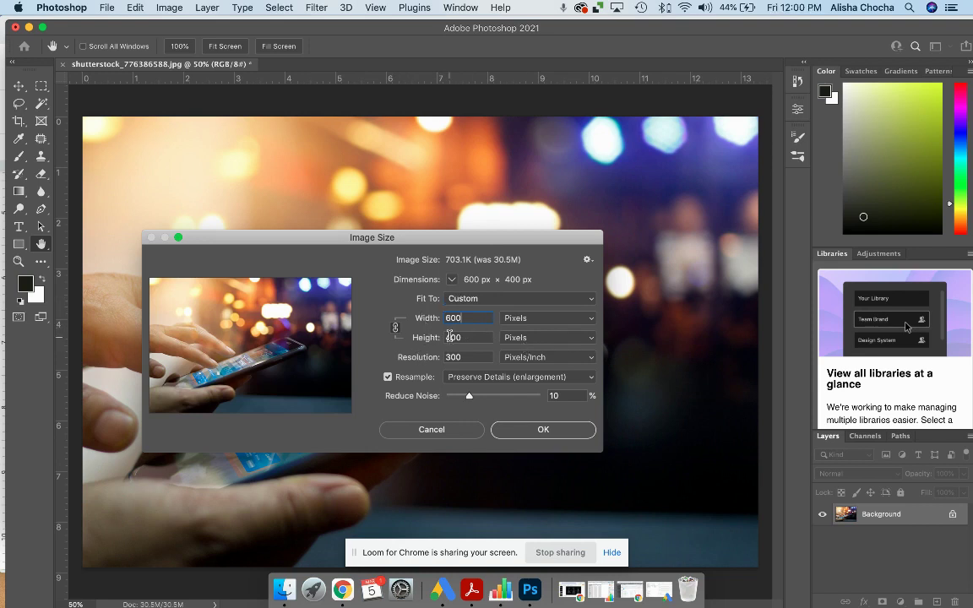
{"action": "left_click", "coordinate": [545, 429]}
{"action": "key", "text": "v"}
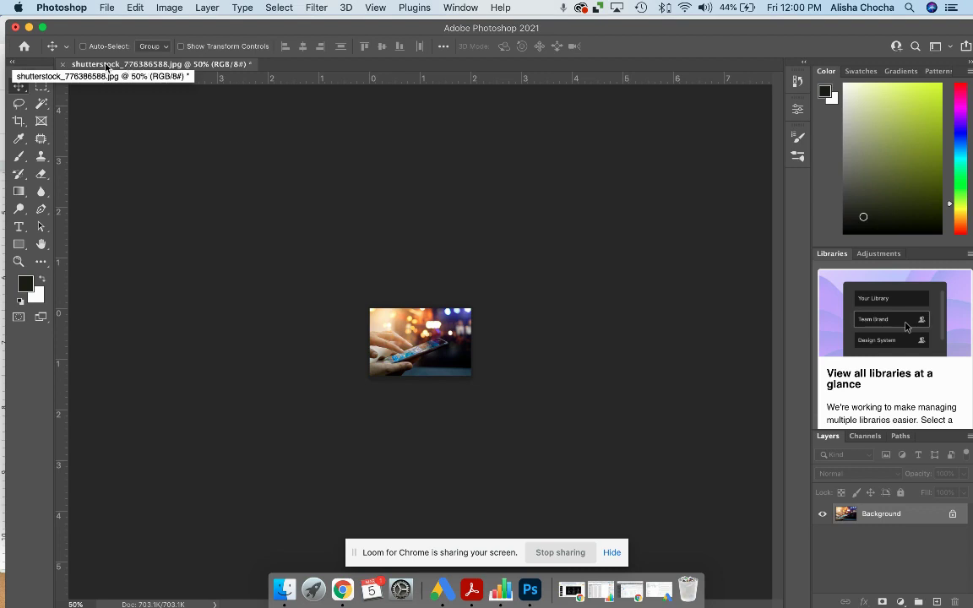
Save a copy to Downloads on the computer as JPEG named ecommercemarketing
{"action": "left_click", "coordinate": [108, 9]}
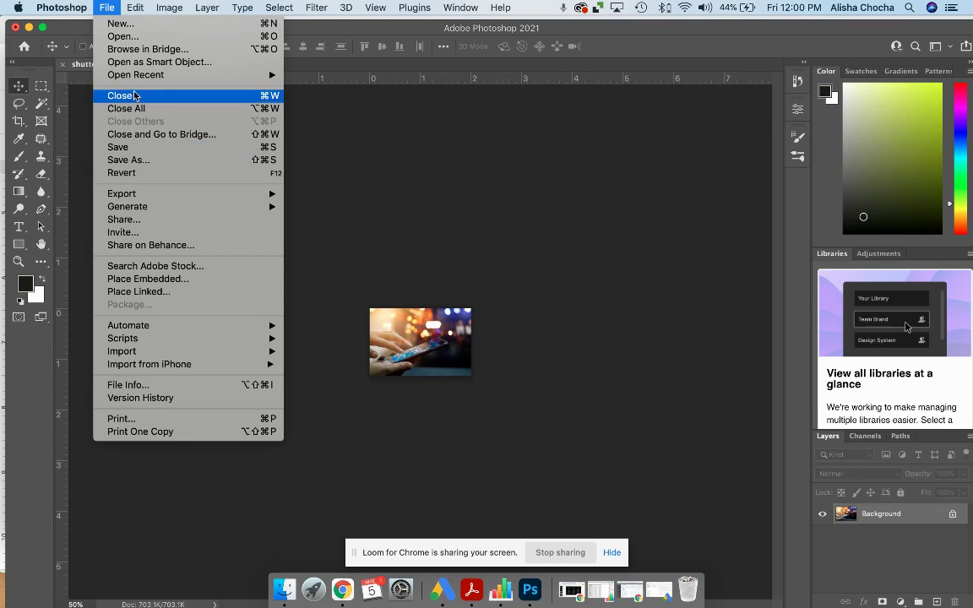
{"action": "left_click", "coordinate": [128, 160]}
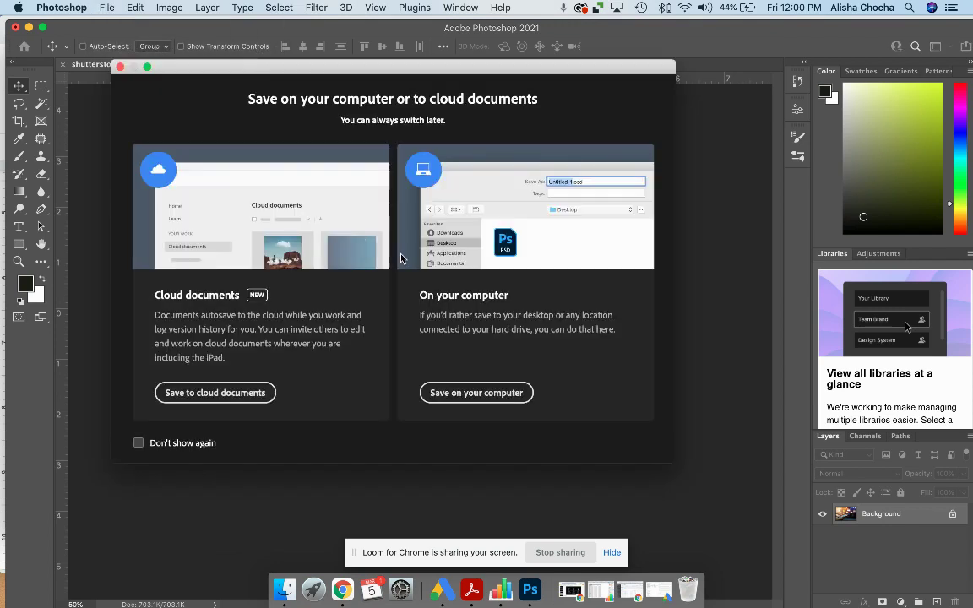
{"action": "left_click", "coordinate": [476, 393]}
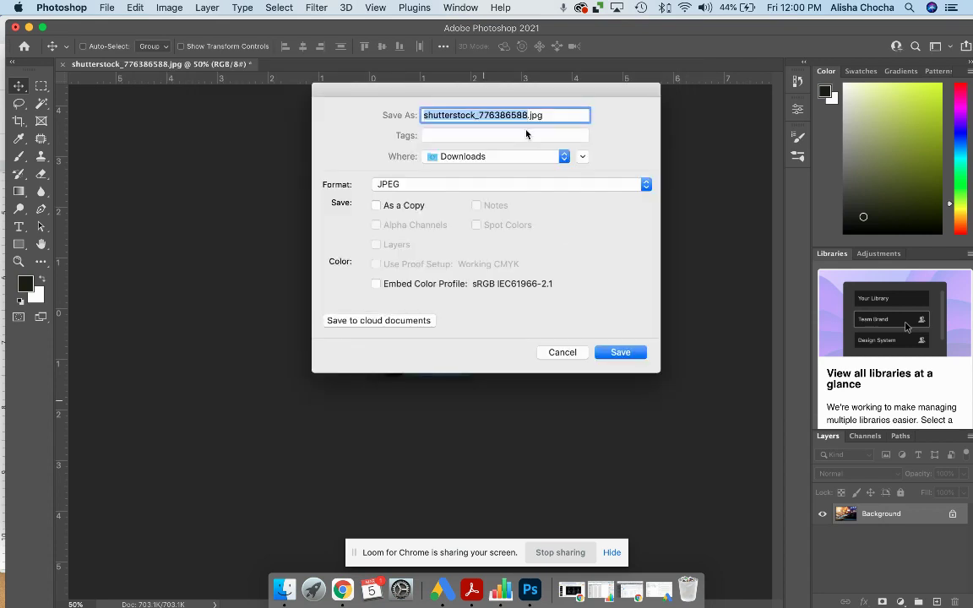
{"action": "type", "text": "Orange County Digital Marketing Agency"}
{"action": "type", "text": "eco"}
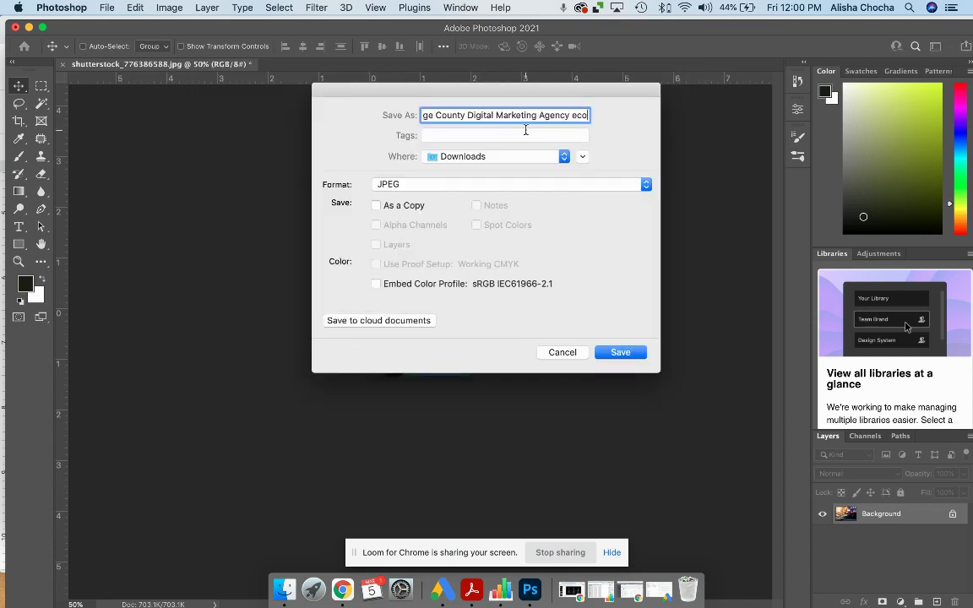
{"action": "triple_click", "coordinate": [527, 115]}
{"action": "key", "text": "BackSpace"}
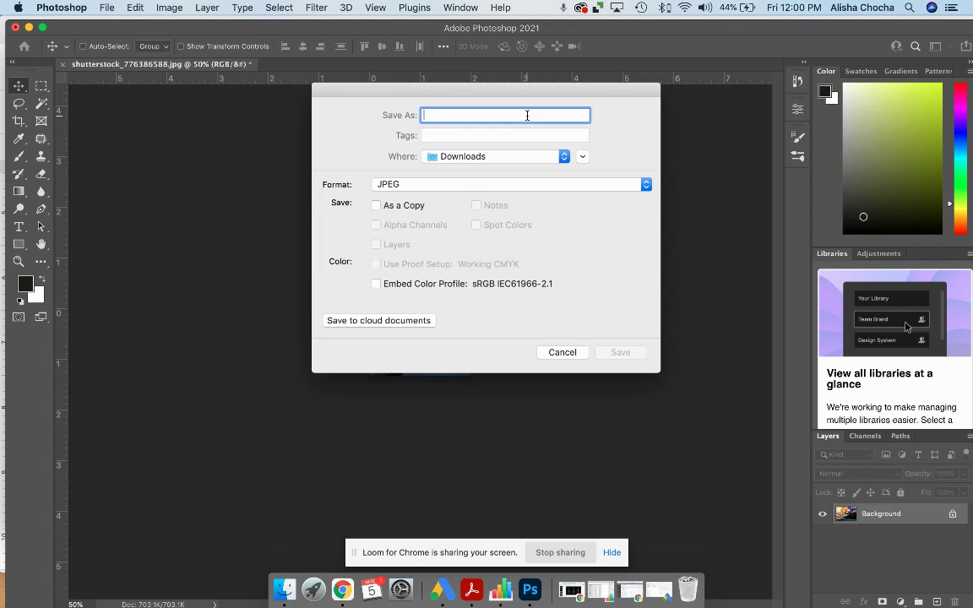
{"action": "type", "text": "ecommercem"}
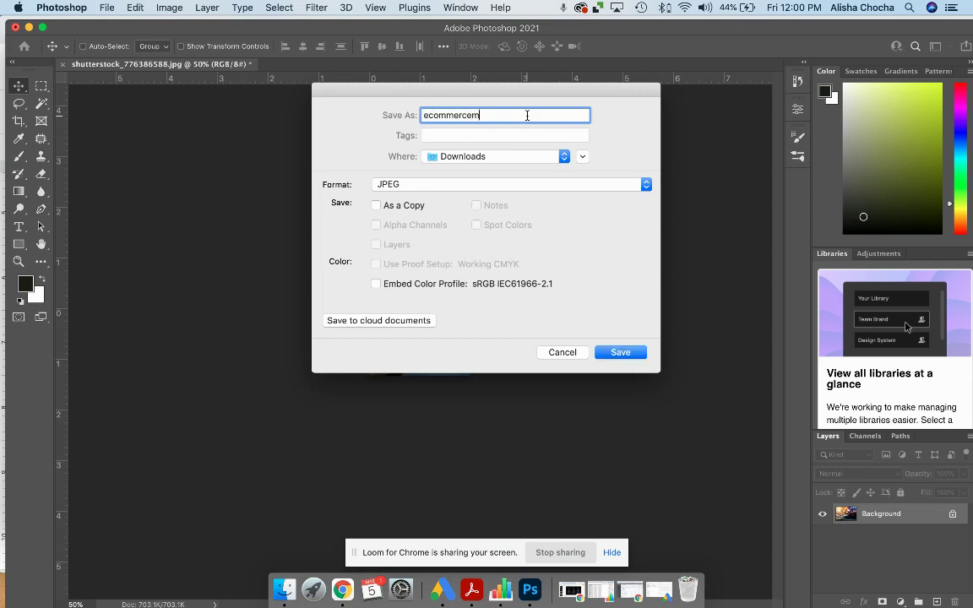
{"action": "type", "text": "arketing"}
{"action": "left_click", "coordinate": [629, 353]}
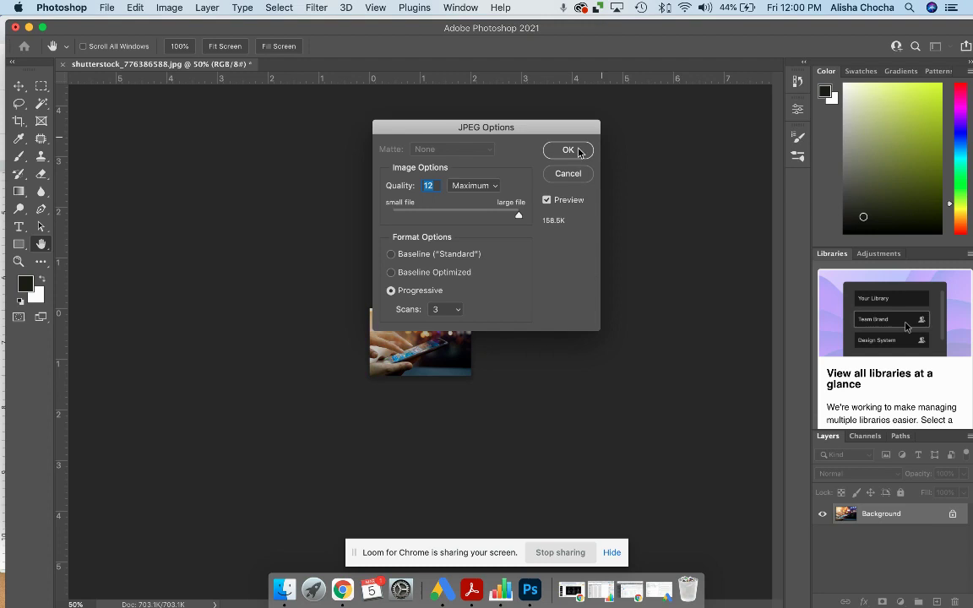
Accept JPEG Options at Quality 12, Progressive, to finish saving
{"action": "left_click", "coordinate": [569, 159]}
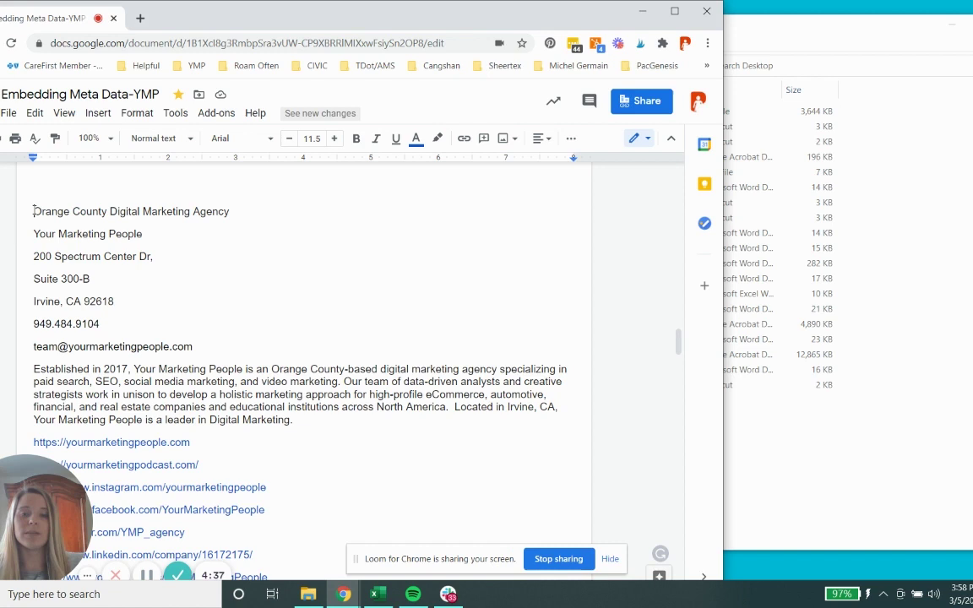
{"action": "left_click_drag", "start_coordinate": [34, 212], "coordinate": [234, 212]}
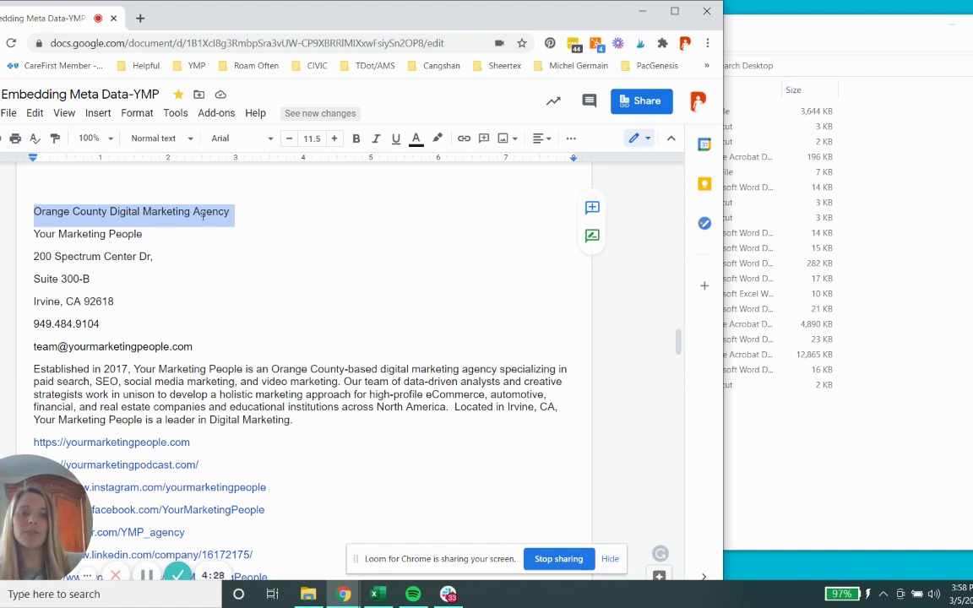
{"action": "left_click", "coordinate": [173, 226]}
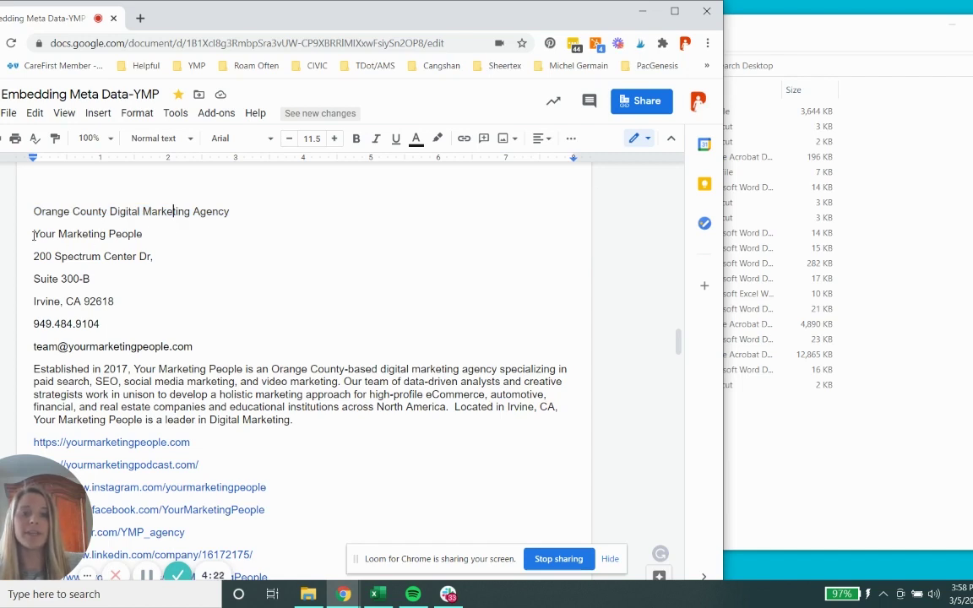
{"action": "left_click_drag", "start_coordinate": [33, 235], "coordinate": [128, 339]}
{"action": "left_click", "coordinate": [127, 339]}
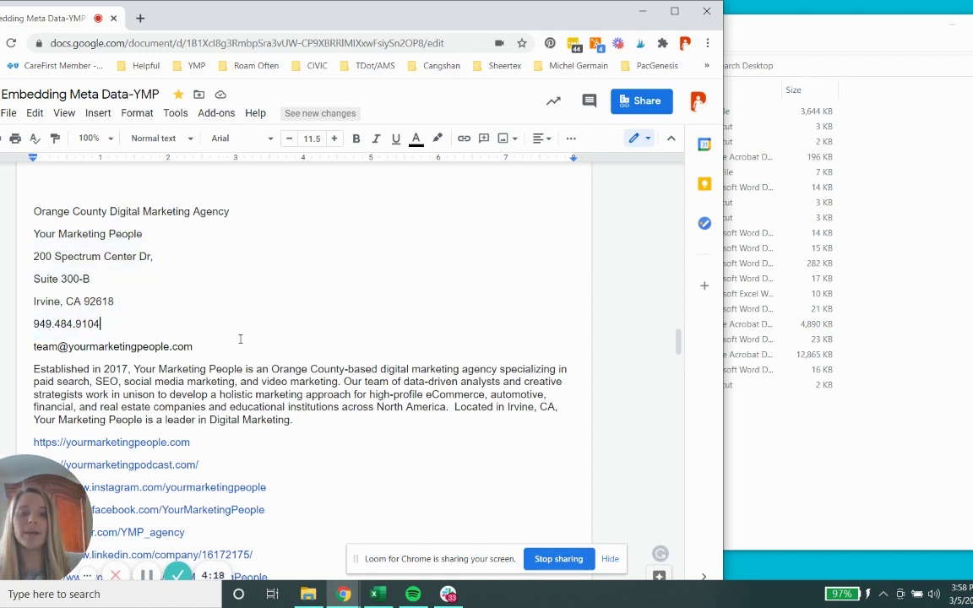
{"action": "scroll", "coordinate": [127, 339], "scroll_direction": "down", "scroll_amount": 1}
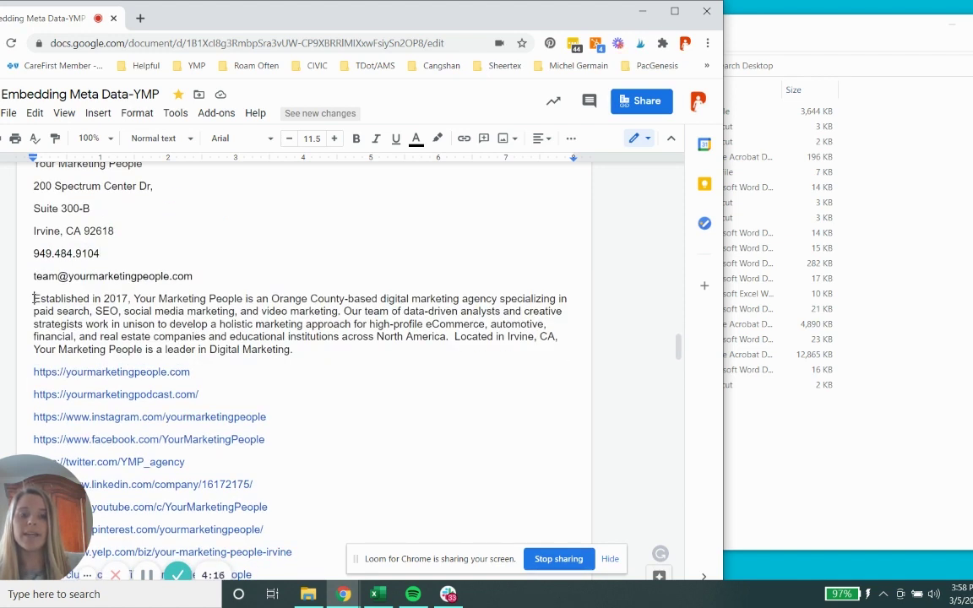
{"action": "left_click_drag", "start_coordinate": [35, 299], "coordinate": [304, 353]}
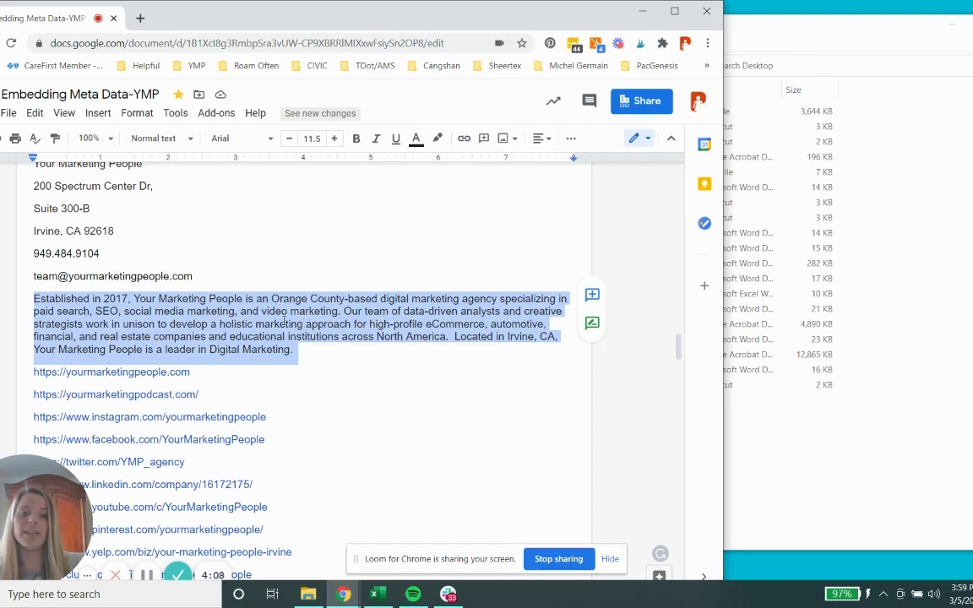
{"action": "left_click", "coordinate": [319, 347]}
{"action": "scroll", "coordinate": [93, 305], "scroll_direction": "down", "scroll_amount": 1}
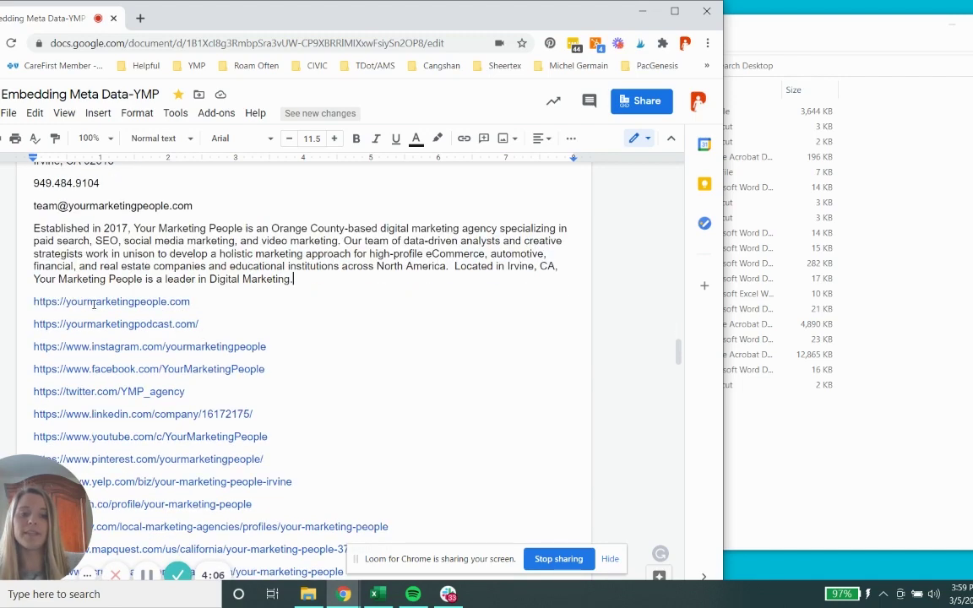
{"action": "scroll", "coordinate": [32, 300], "scroll_direction": "down", "scroll_amount": 1}
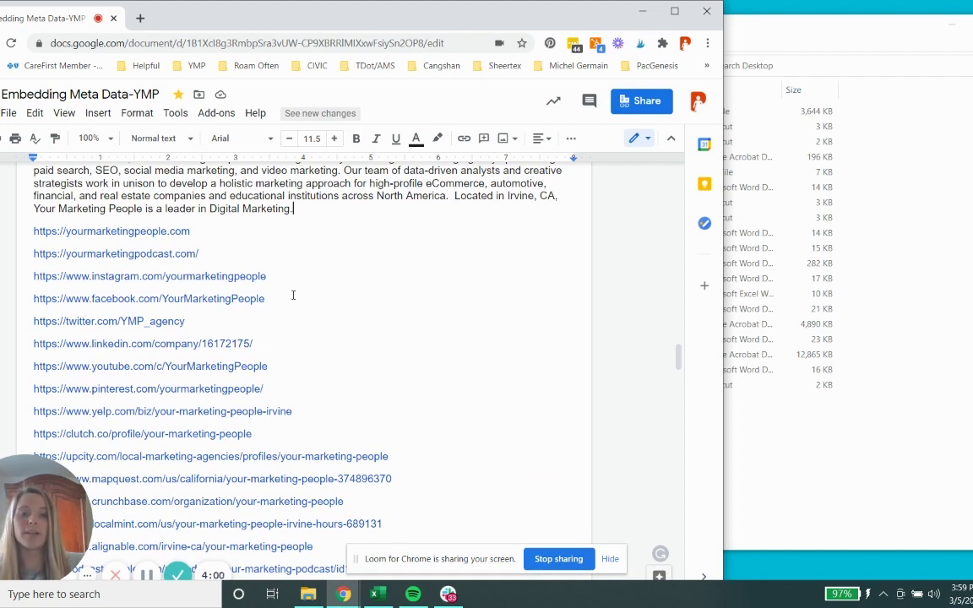
{"action": "scroll", "coordinate": [293, 293], "scroll_direction": "up", "scroll_amount": 1}
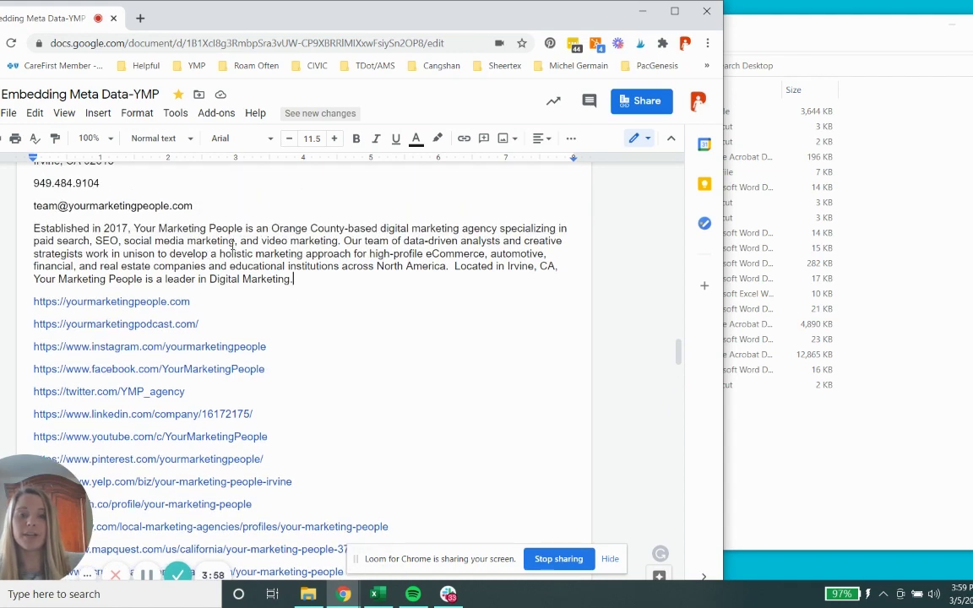
{"action": "scroll", "coordinate": [74, 260], "scroll_direction": "up", "scroll_amount": 2}
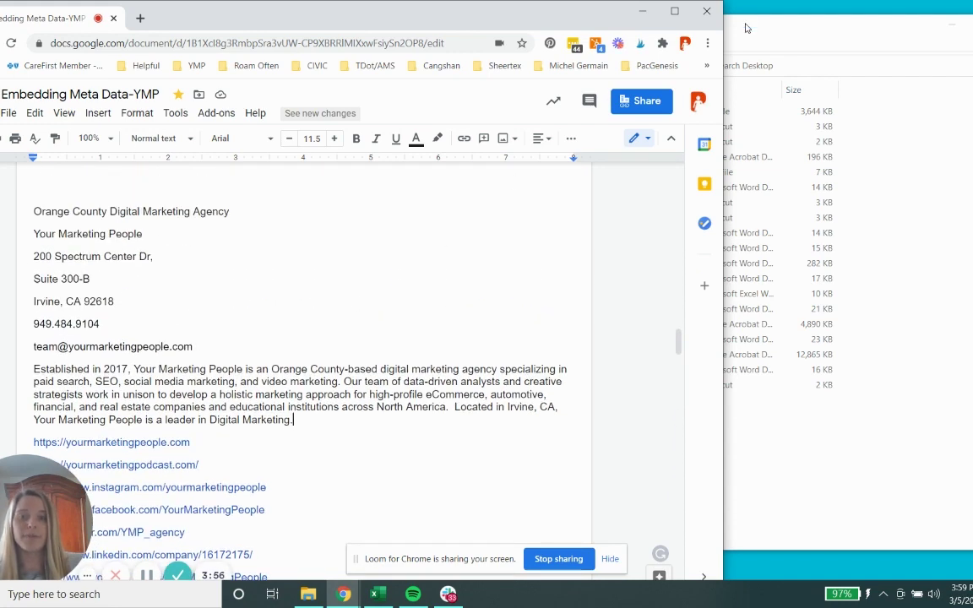
Show the Details tab in Properties for Orange County Digital Marketing Agency.jpg on the Desktop
{"action": "left_click_drag", "start_coordinate": [746, 28], "coordinate": [330, 27]}
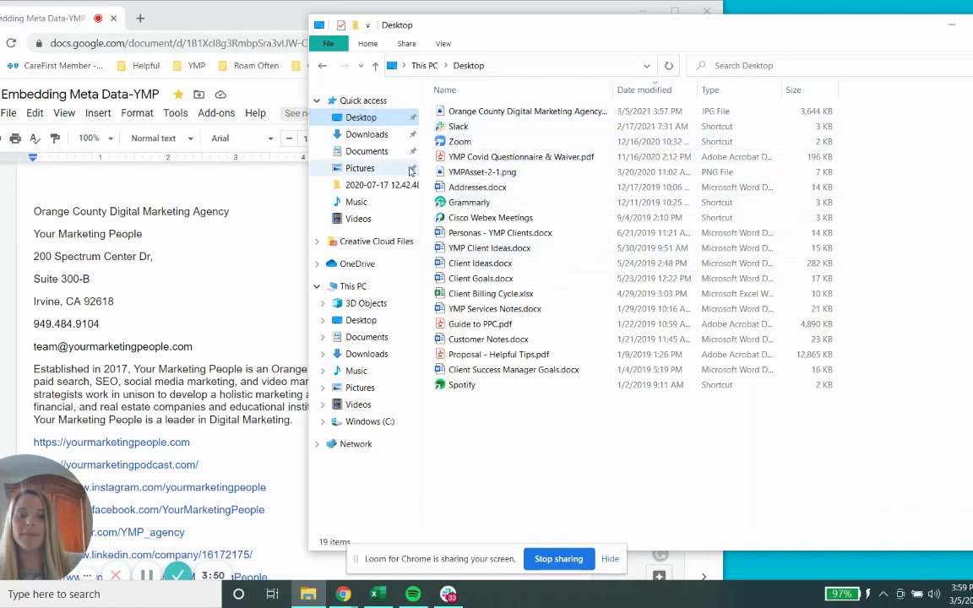
{"action": "left_click", "coordinate": [503, 111]}
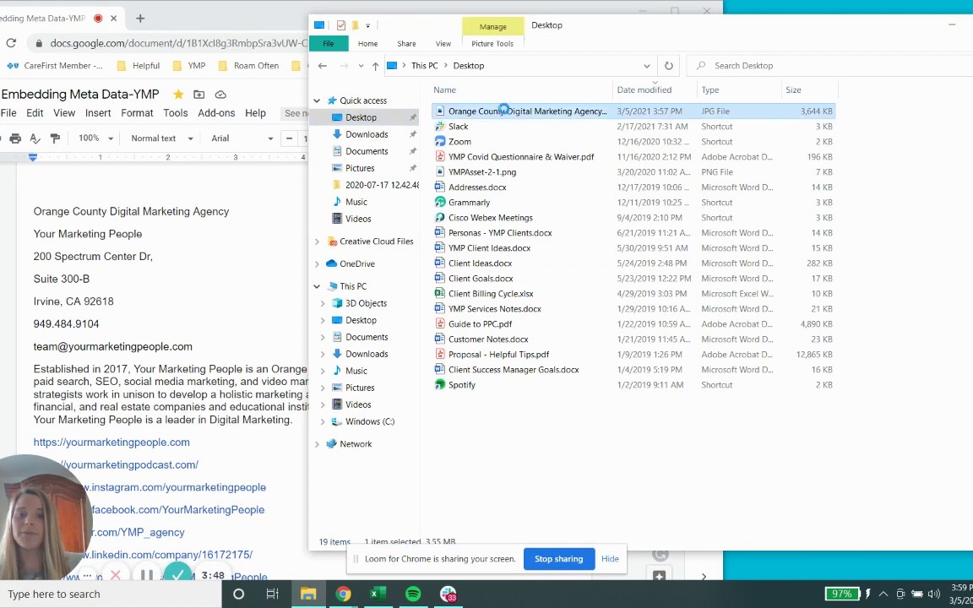
{"action": "right_click", "coordinate": [503, 111]}
{"action": "left_click", "coordinate": [550, 569]}
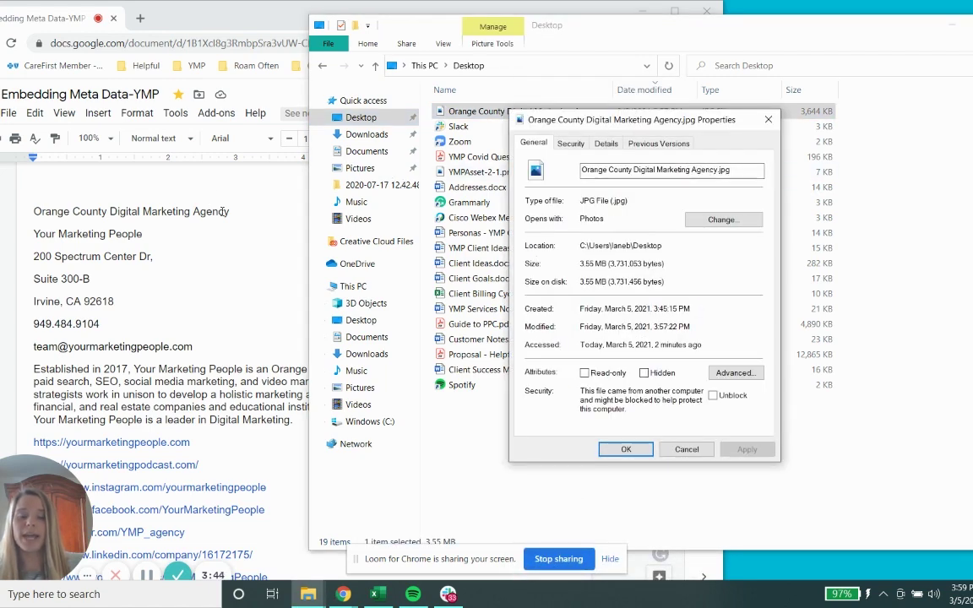
{"action": "left_click", "coordinate": [605, 143]}
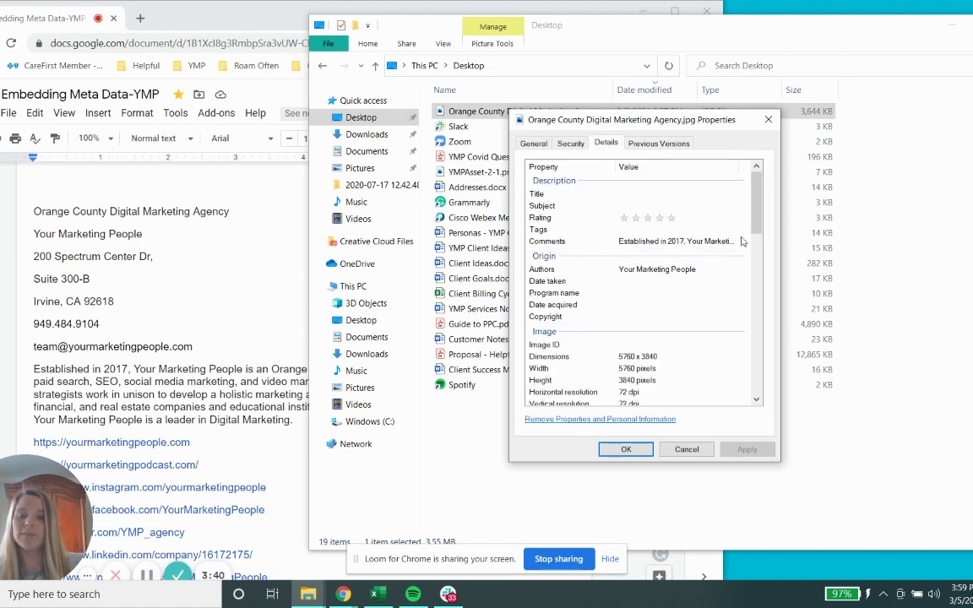
Paste 'Orange County Digital Marketing Agency' from the doc into Title and Subject
{"action": "triple_click", "coordinate": [142, 212]}
{"action": "key", "text": "ctrl+c"}
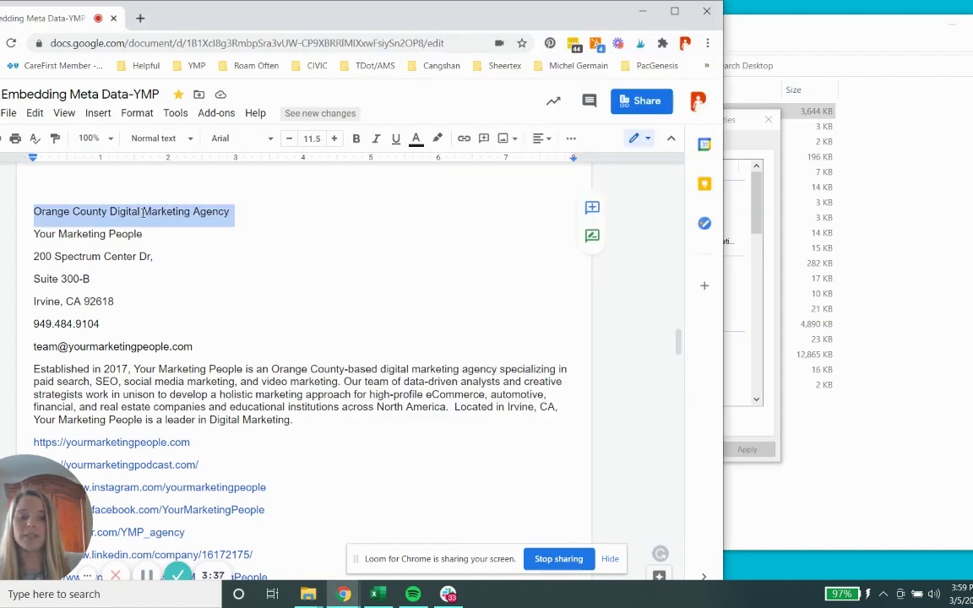
{"action": "left_click", "coordinate": [739, 125]}
{"action": "left_click", "coordinate": [624, 194]}
{"action": "key", "text": "ctrl+v"}
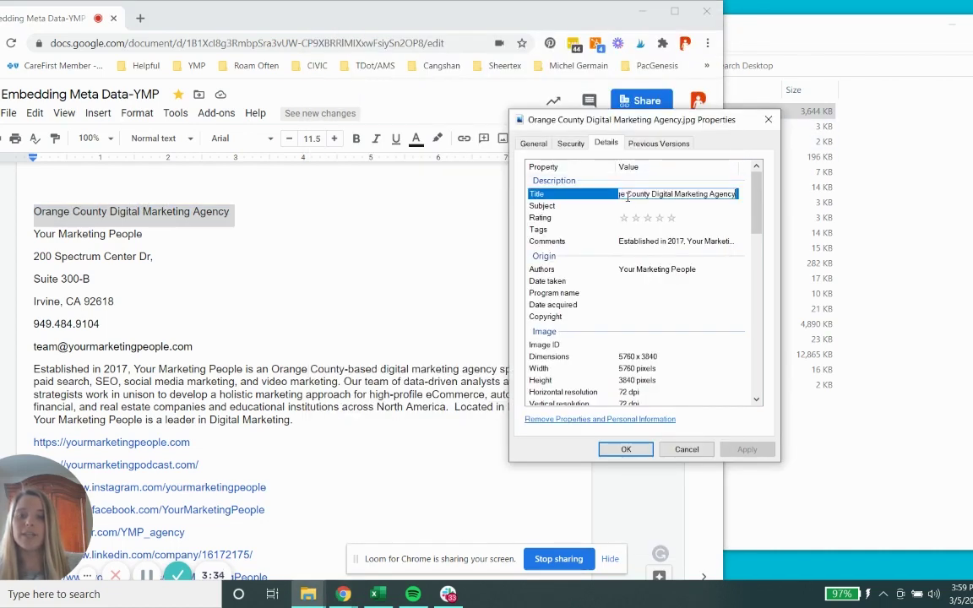
{"action": "left_click", "coordinate": [627, 204]}
{"action": "key", "text": "ctrl+v"}
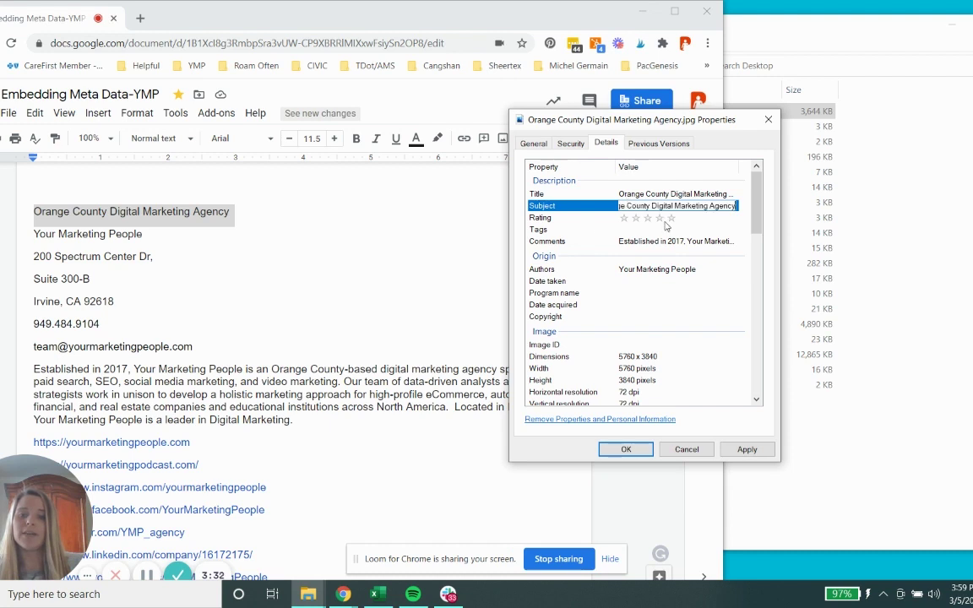
{"action": "left_click", "coordinate": [670, 218]}
Tag the photo 'Digital Marketing; Digital Marketing Agency' and confirm Your Marketing People as author
{"action": "left_click", "coordinate": [645, 230]}
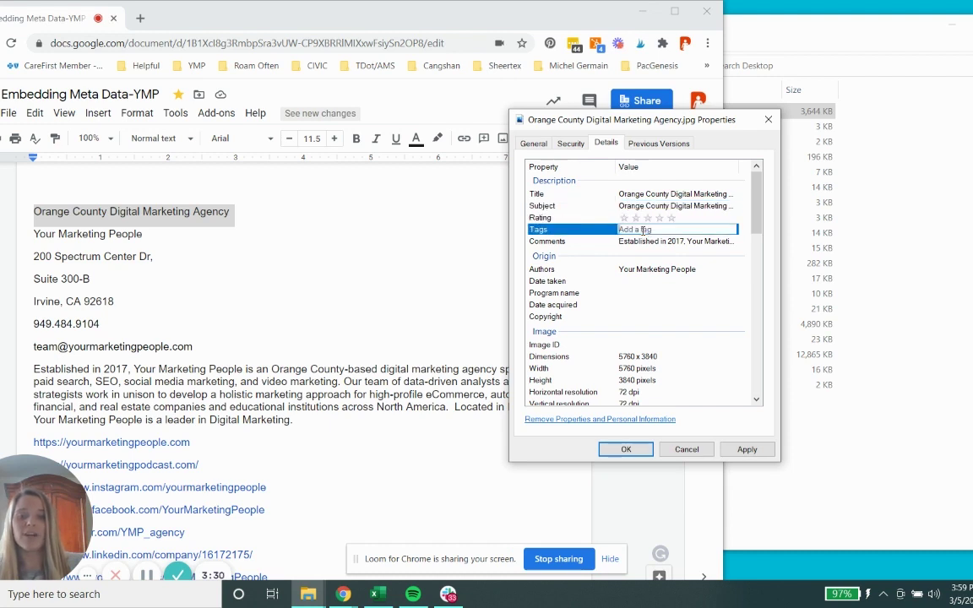
{"action": "type", "text": "Digital"}
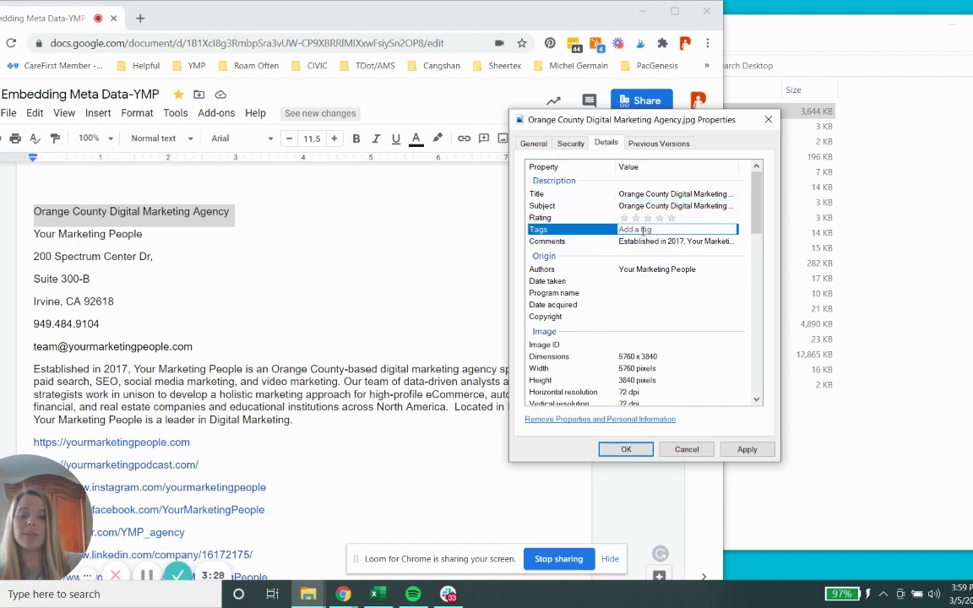
{"action": "type", "text": " Marketing; Digital Marketing Agency"}
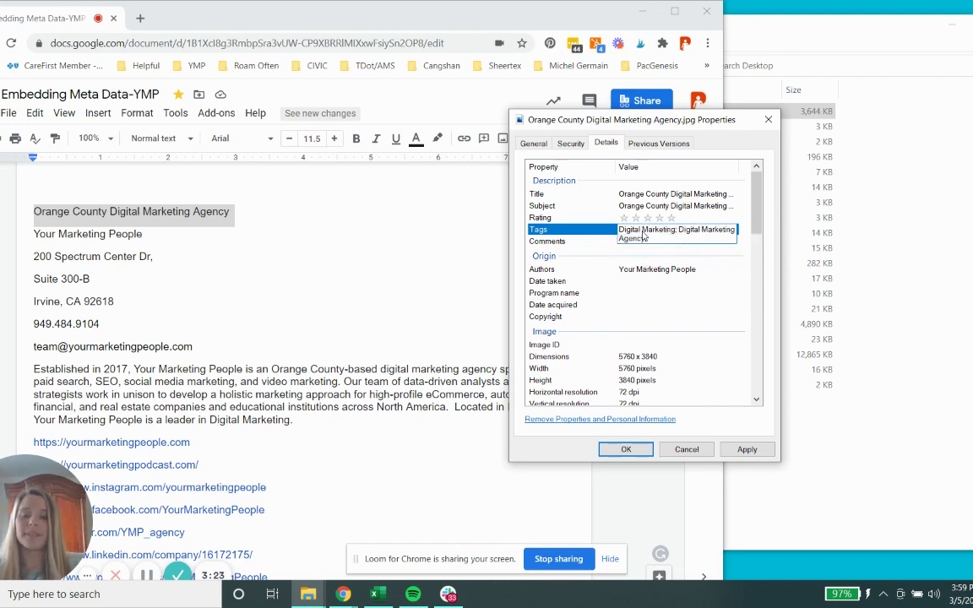
{"action": "key", "text": "Return"}
{"action": "left_click", "coordinate": [646, 269]}
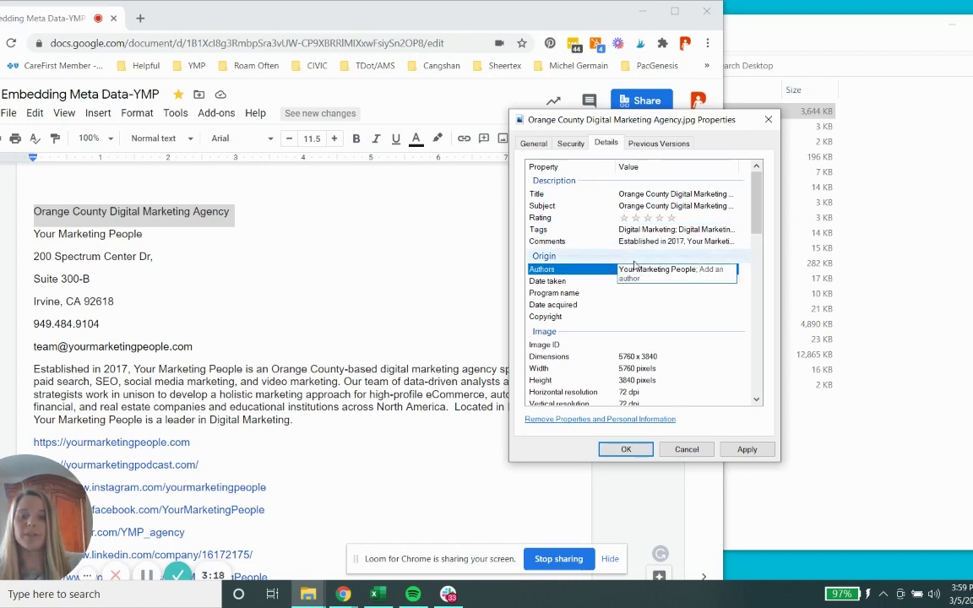
{"action": "left_click", "coordinate": [613, 272]}
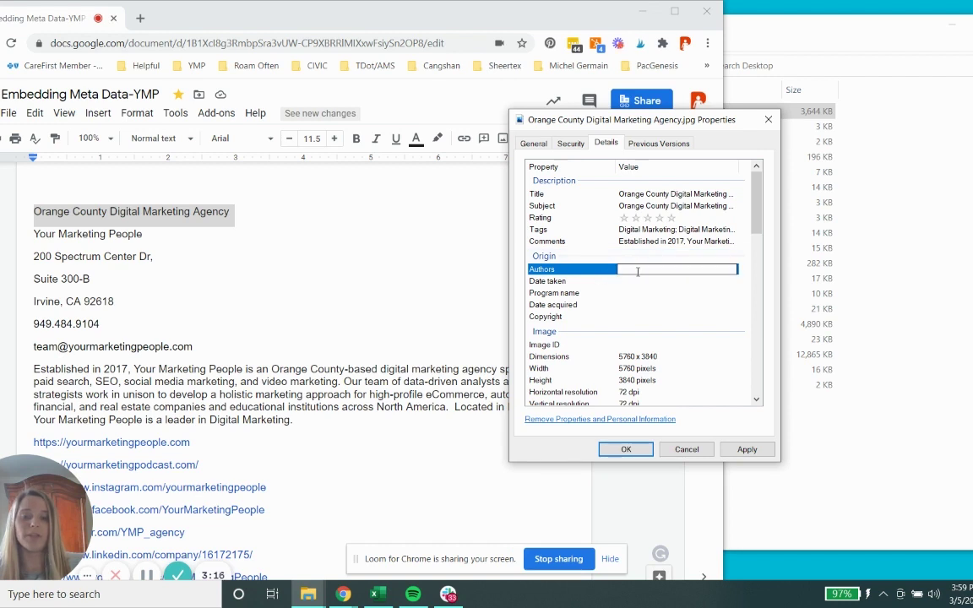
{"action": "left_click", "coordinate": [625, 281]}
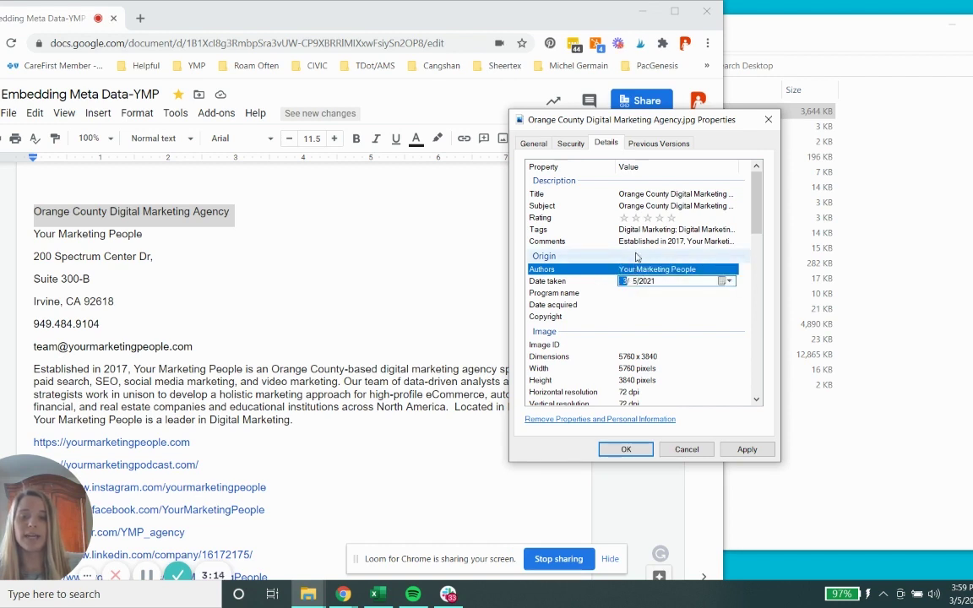
{"action": "left_click", "coordinate": [597, 243]}
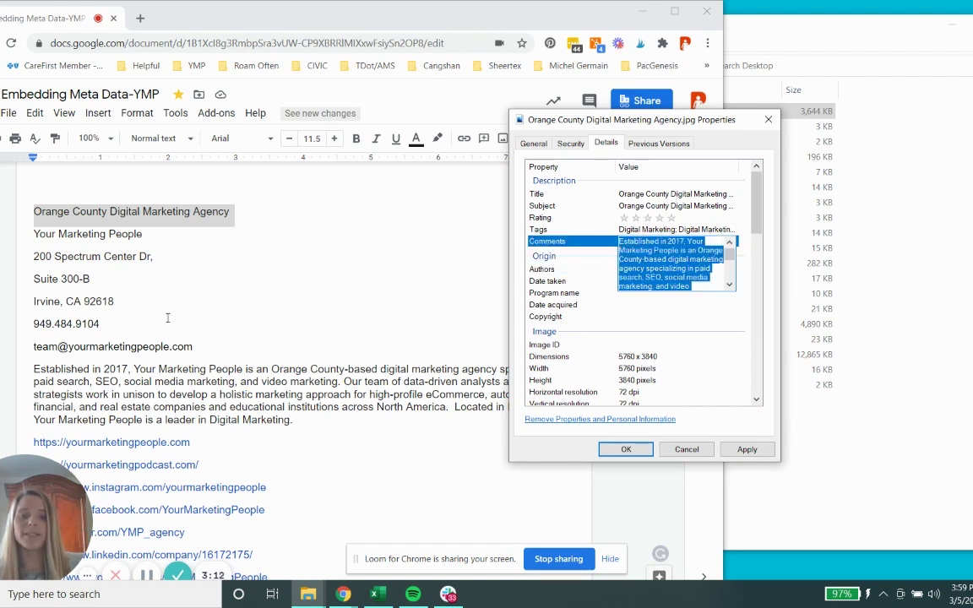
Paste the doc's agency details and profile links into Comments, then apply and close
{"action": "left_click", "coordinate": [53, 336]}
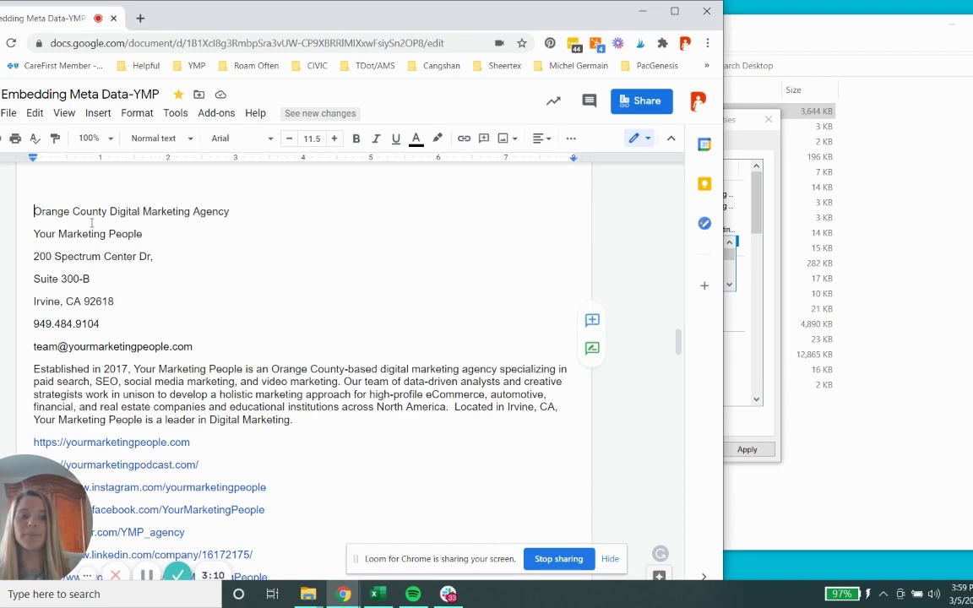
{"action": "left_click_drag", "start_coordinate": [34, 212], "coordinate": [426, 362]}
{"action": "key", "text": "ctrl+c"}
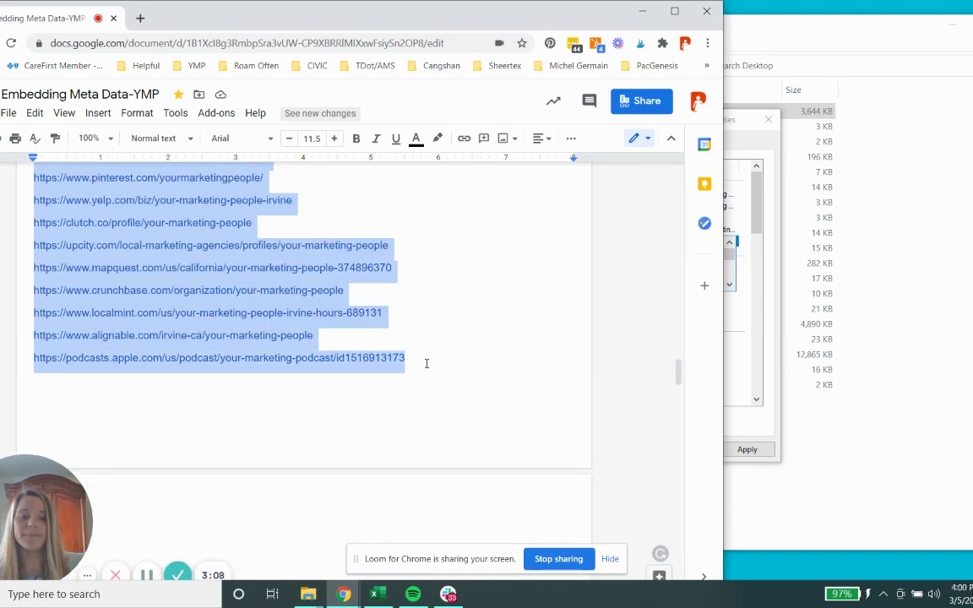
{"action": "key", "text": "alt+Tab"}
{"action": "left_click", "coordinate": [642, 243]}
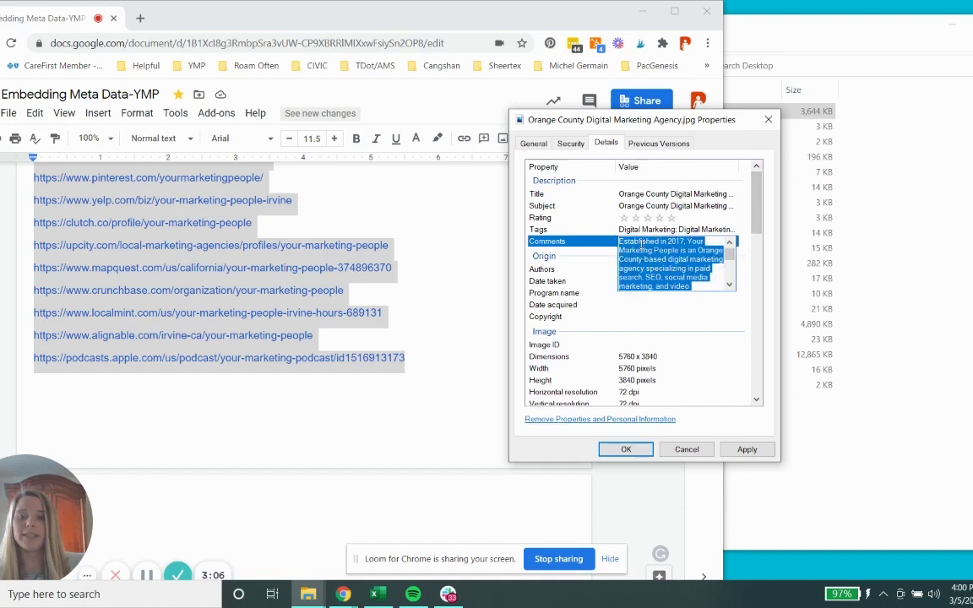
{"action": "key", "text": "ctrl+v"}
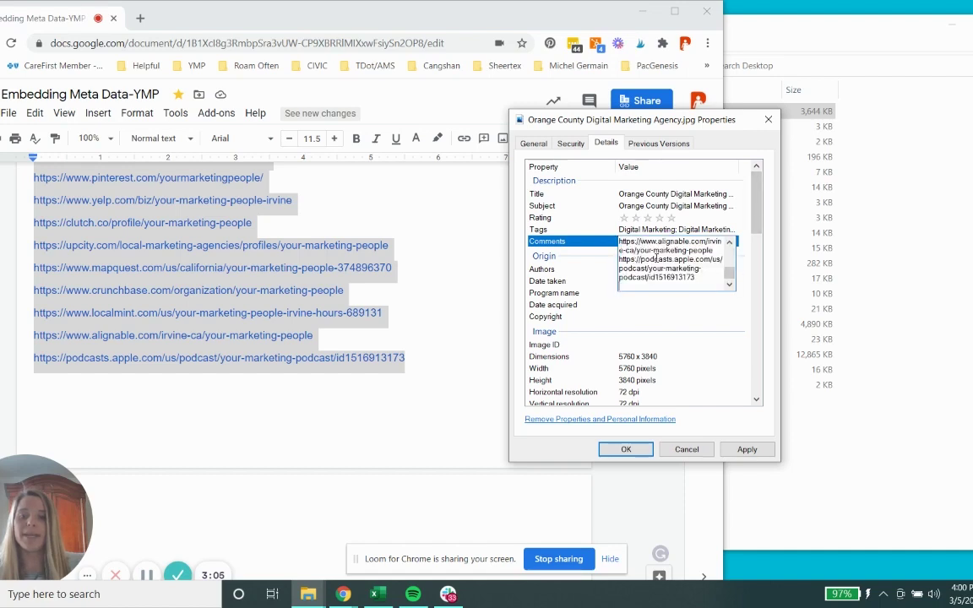
{"action": "left_click", "coordinate": [745, 451]}
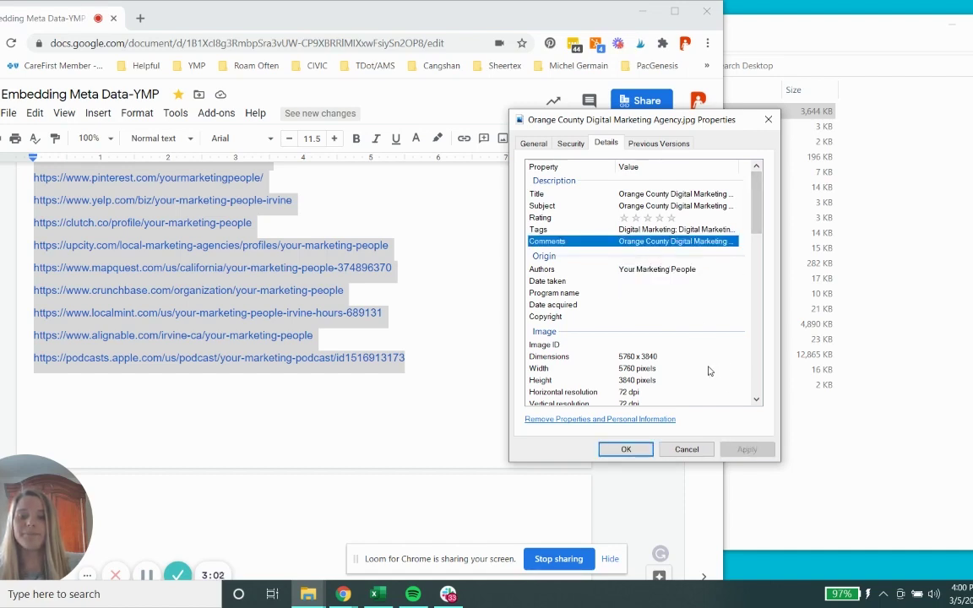
{"action": "left_click", "coordinate": [621, 450]}
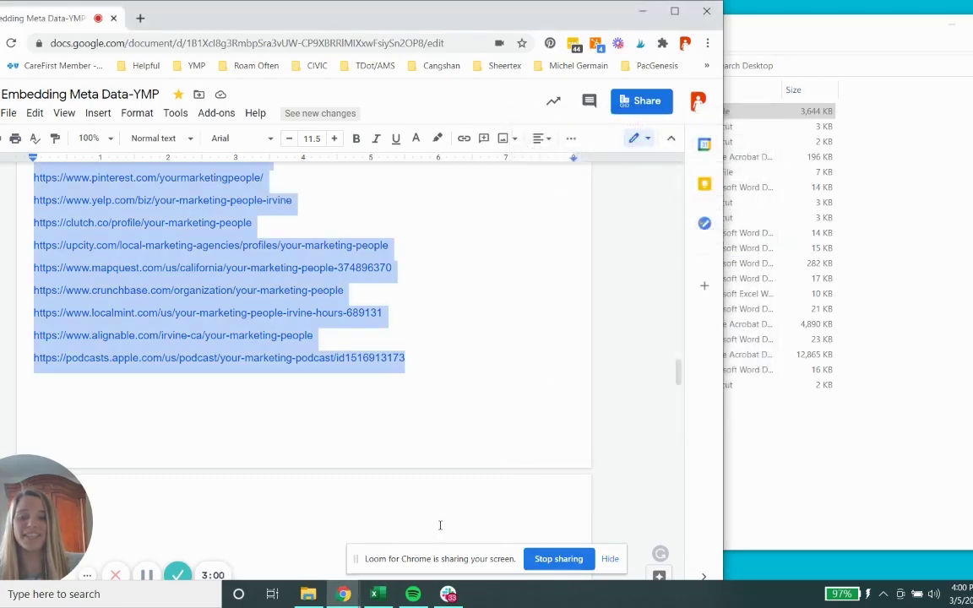